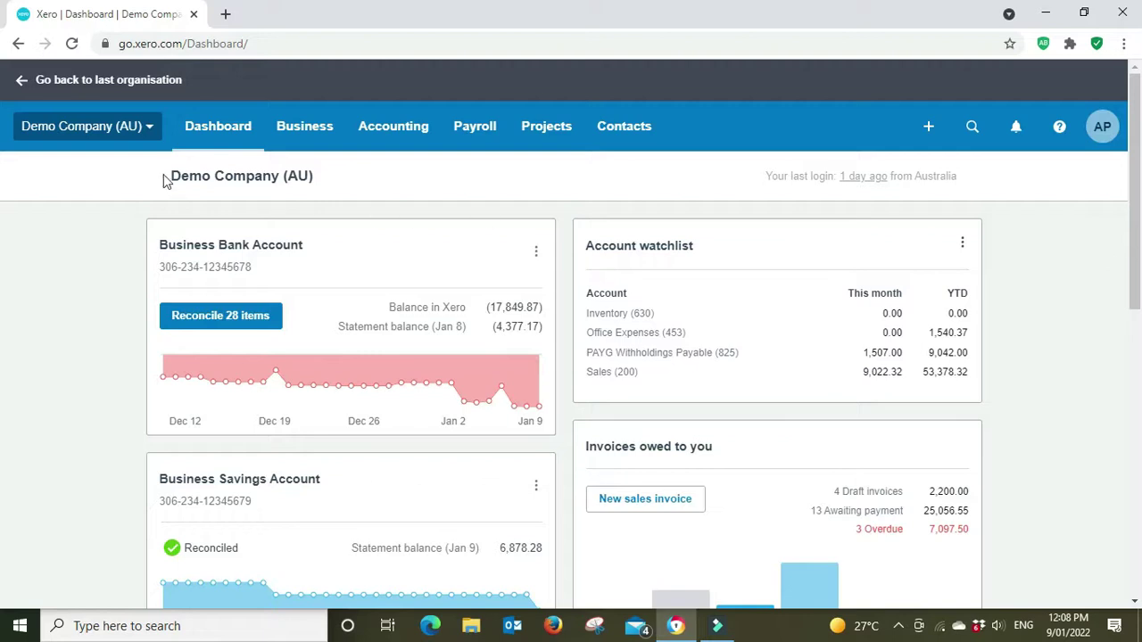
# Step: From Demo Company (AU)'s organisation Settings, open Payroll settings under Features
pyautogui.click(145, 132)
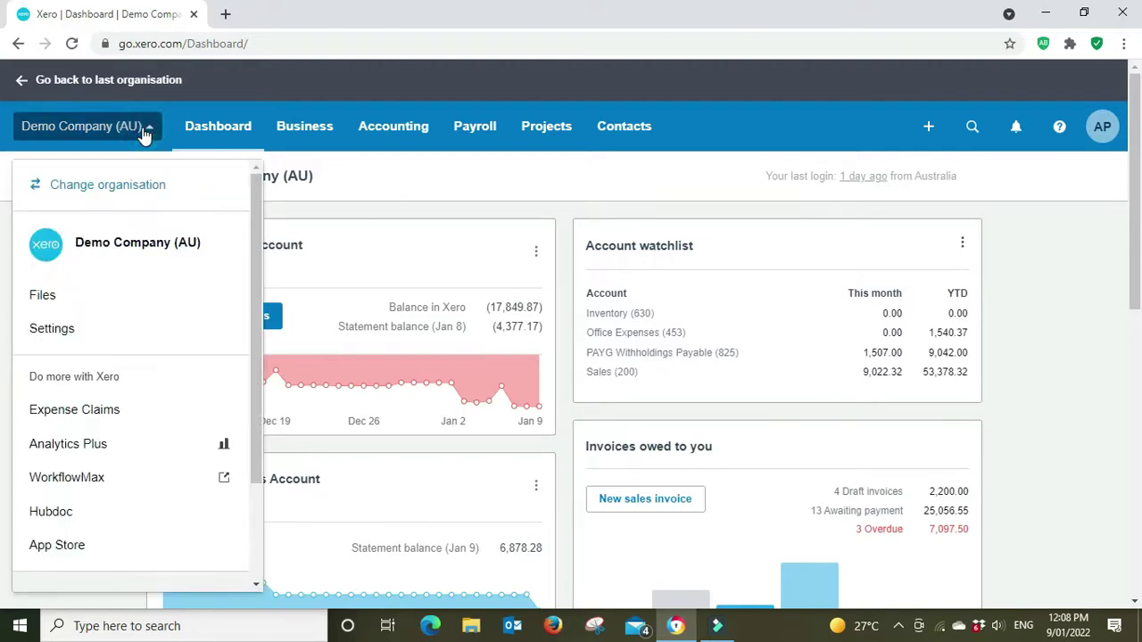
pyautogui.click(115, 330)
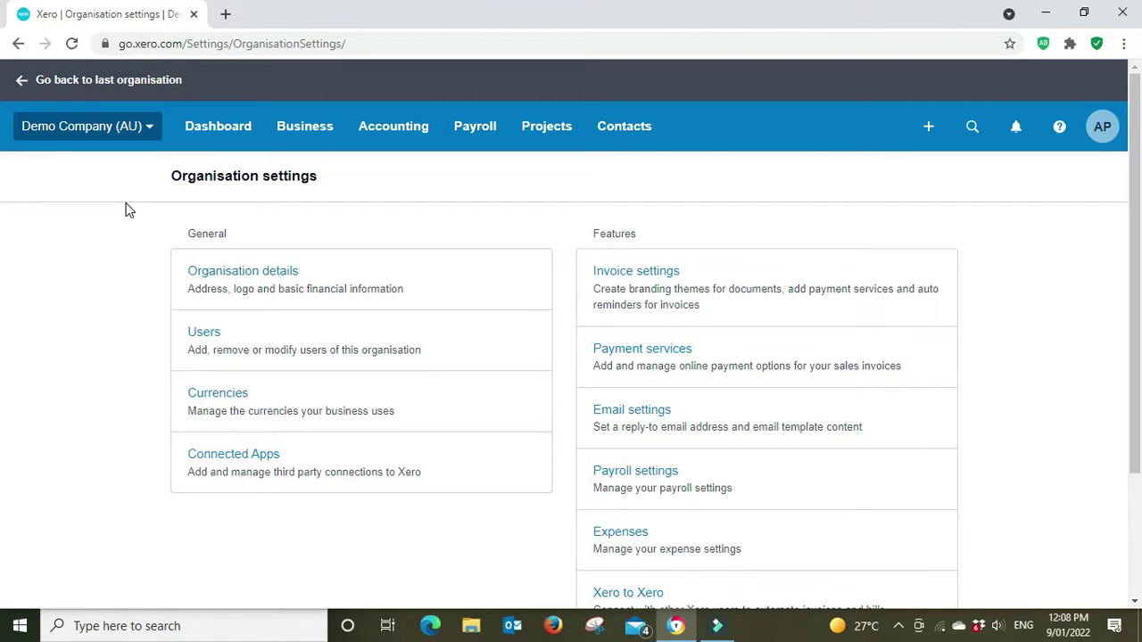
pyautogui.click(639, 479)
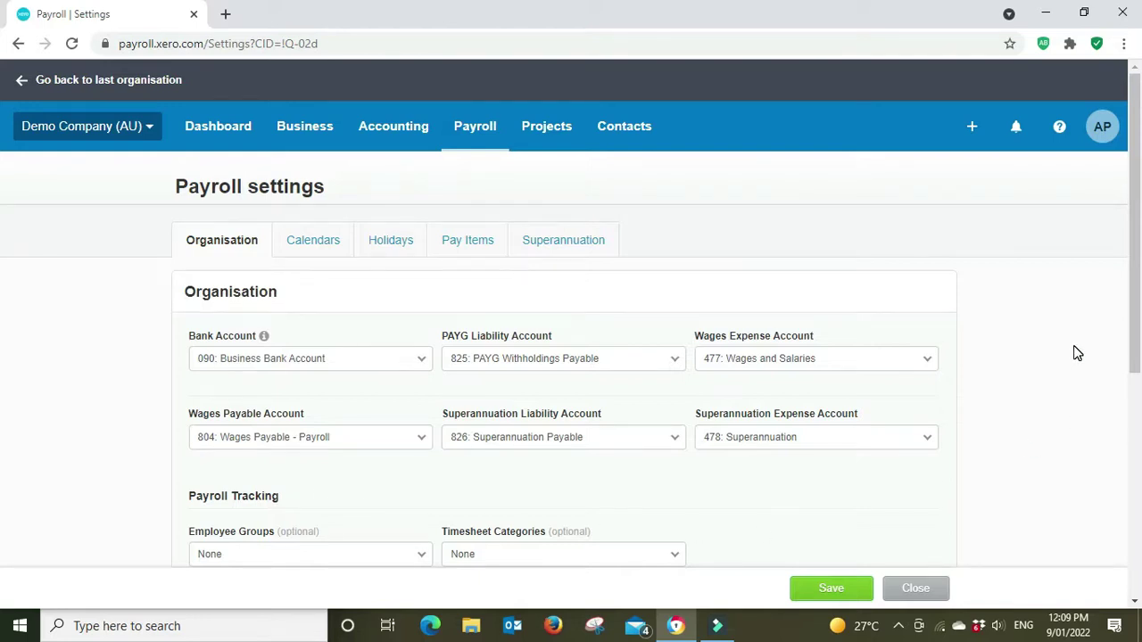
# Step: Scroll the Organisation tab's accounts: wages 477 and 804, superannuation 826 and 478
pyautogui.scroll(-1, 1077, 353)
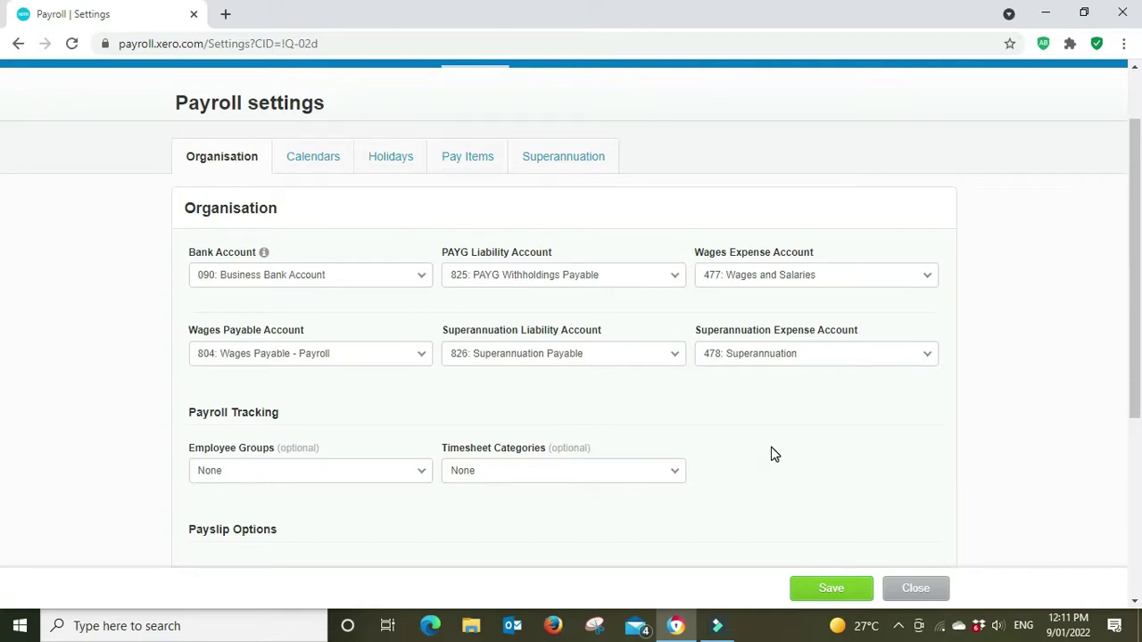
# Step: Duplicate the Payroll settings browser tab
pyautogui.scroll(-2, 775, 453)
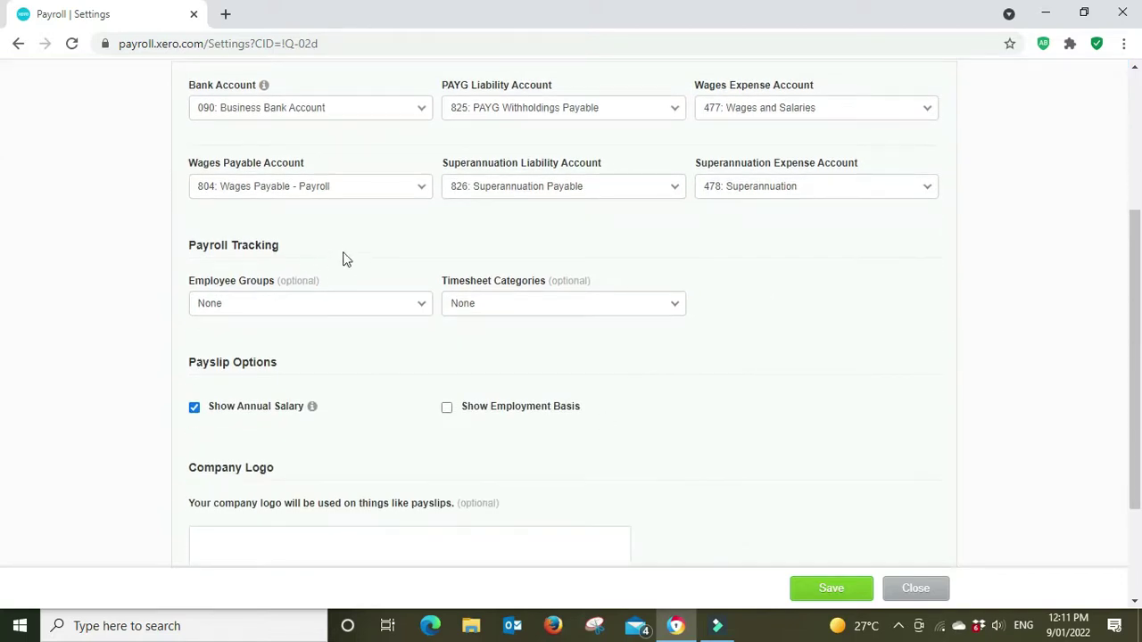
pyautogui.rightClick(123, 11)
pyautogui.click(163, 127)
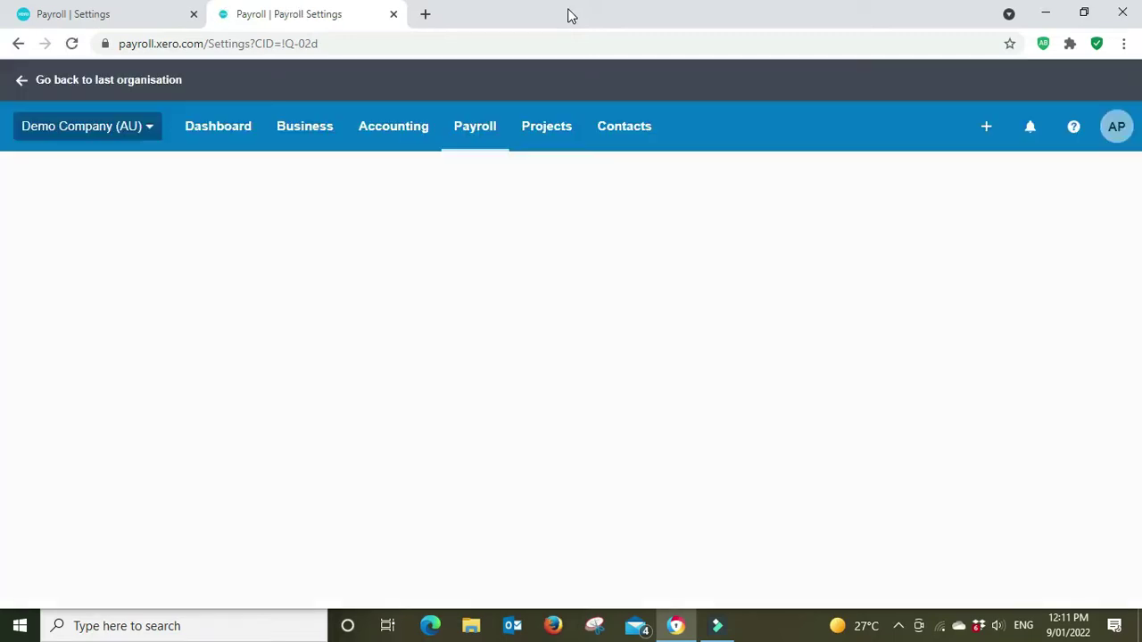
# Step: In the copy, open Tracking categories to see Region's options Eastside, North, South, West Coast
pyautogui.click(155, 136)
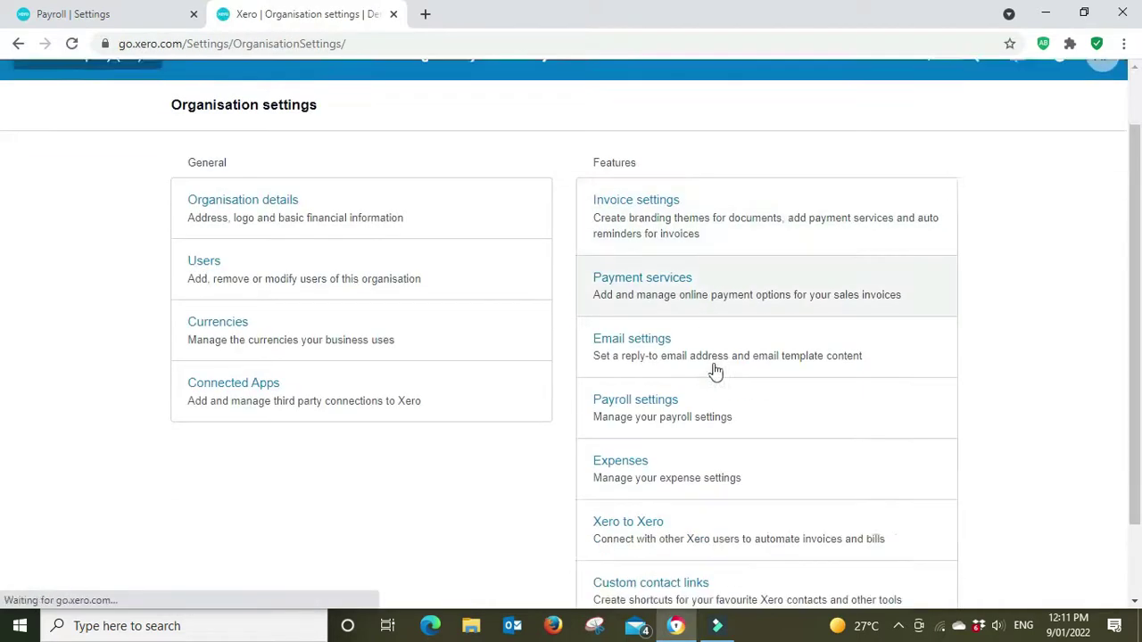
pyautogui.click(584, 565)
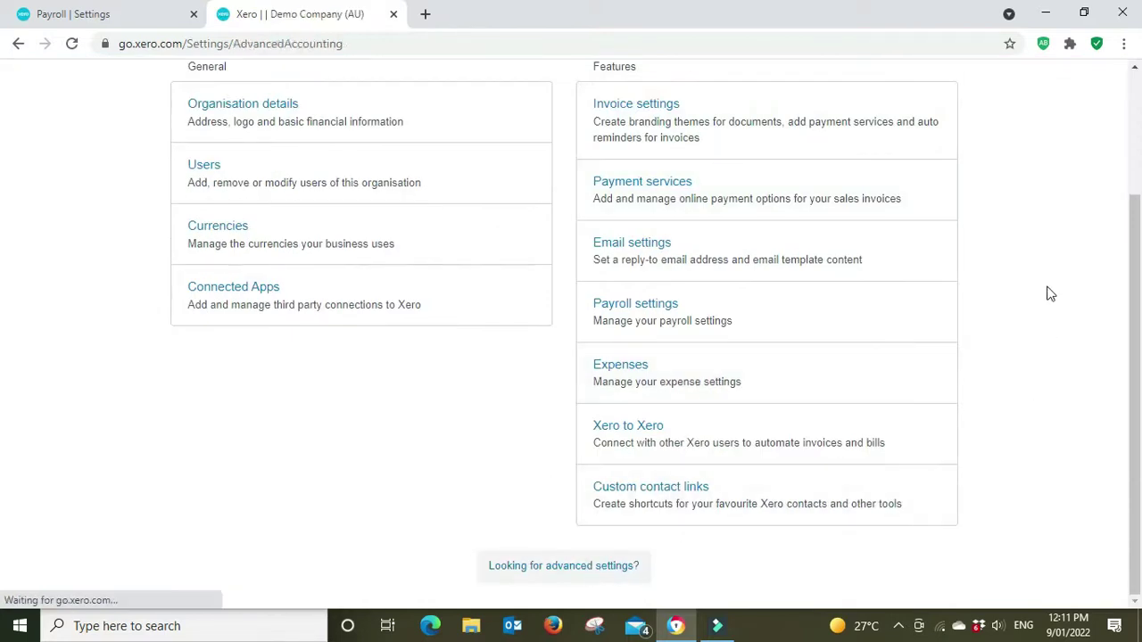
pyautogui.scroll(-1, 732, 410)
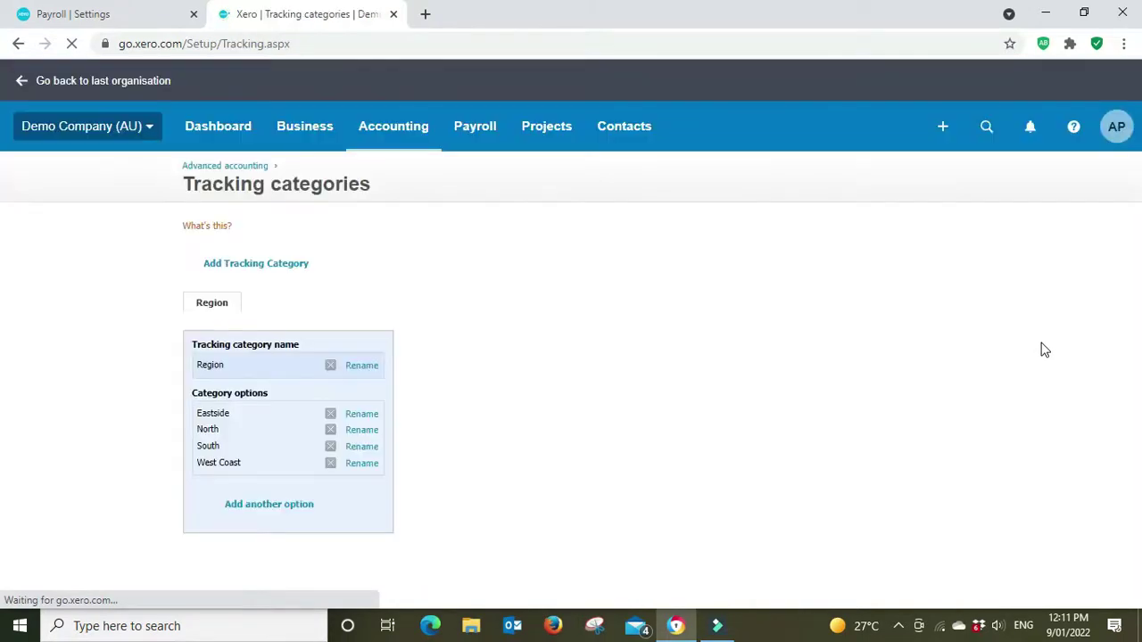
pyautogui.scroll(-2, 1044, 350)
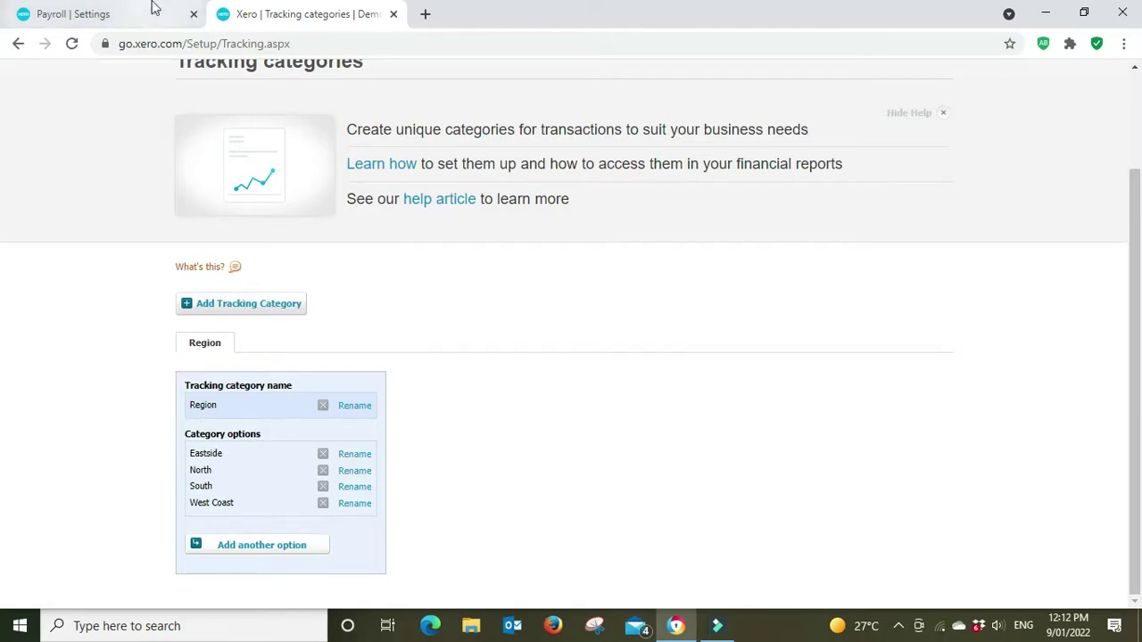
pyautogui.click(125, 16)
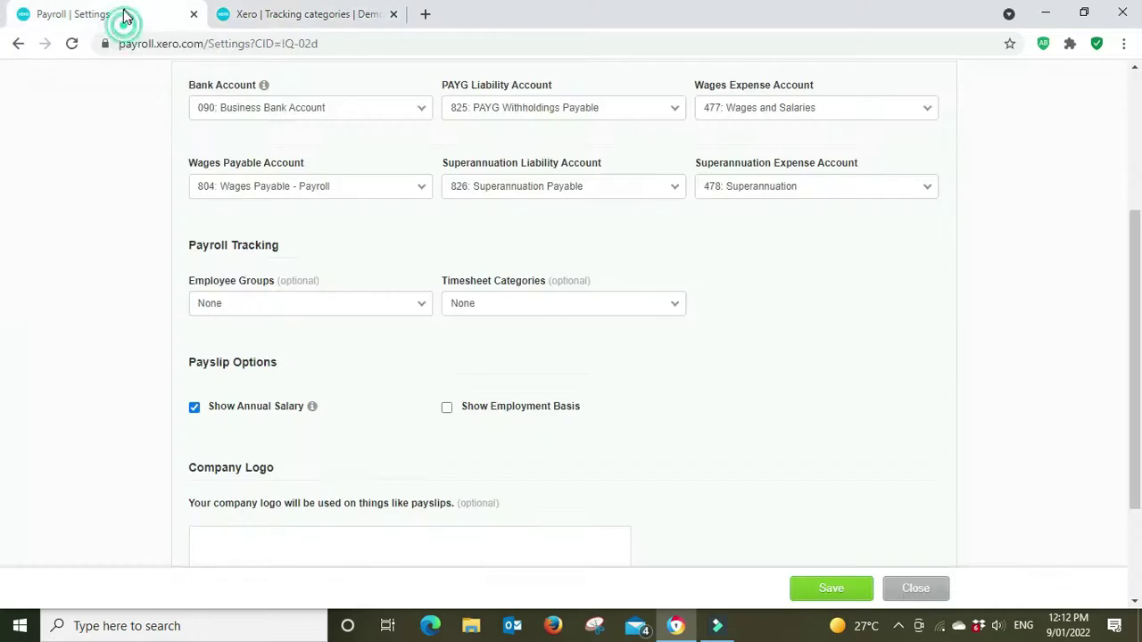
pyautogui.click(417, 306)
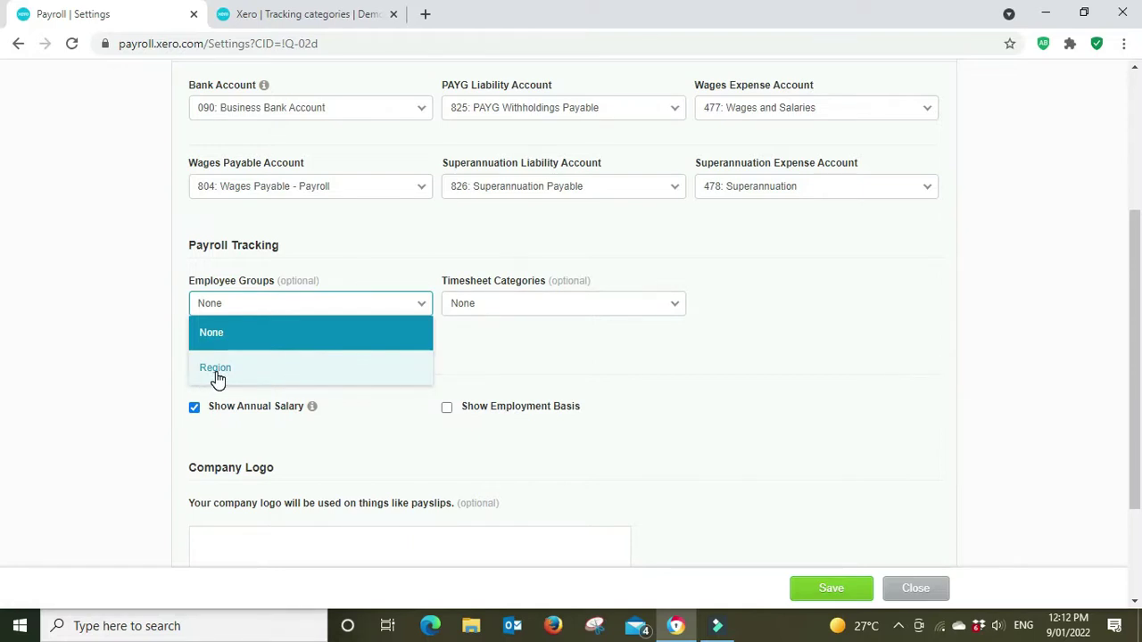
pyautogui.click(323, 13)
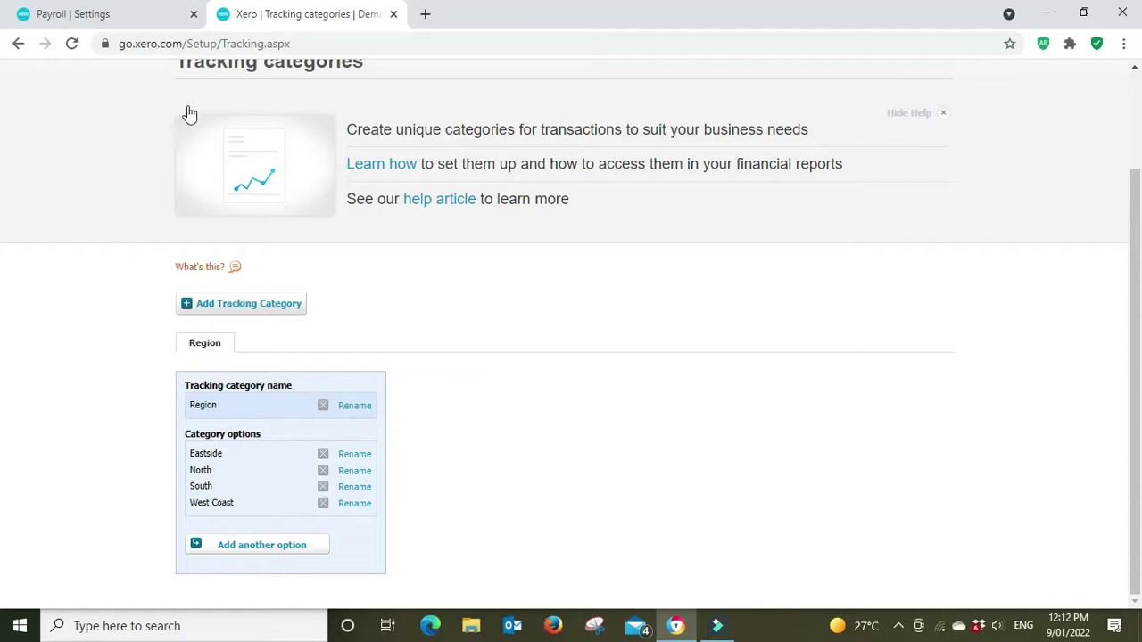
pyautogui.click(127, 20)
pyautogui.click(597, 336)
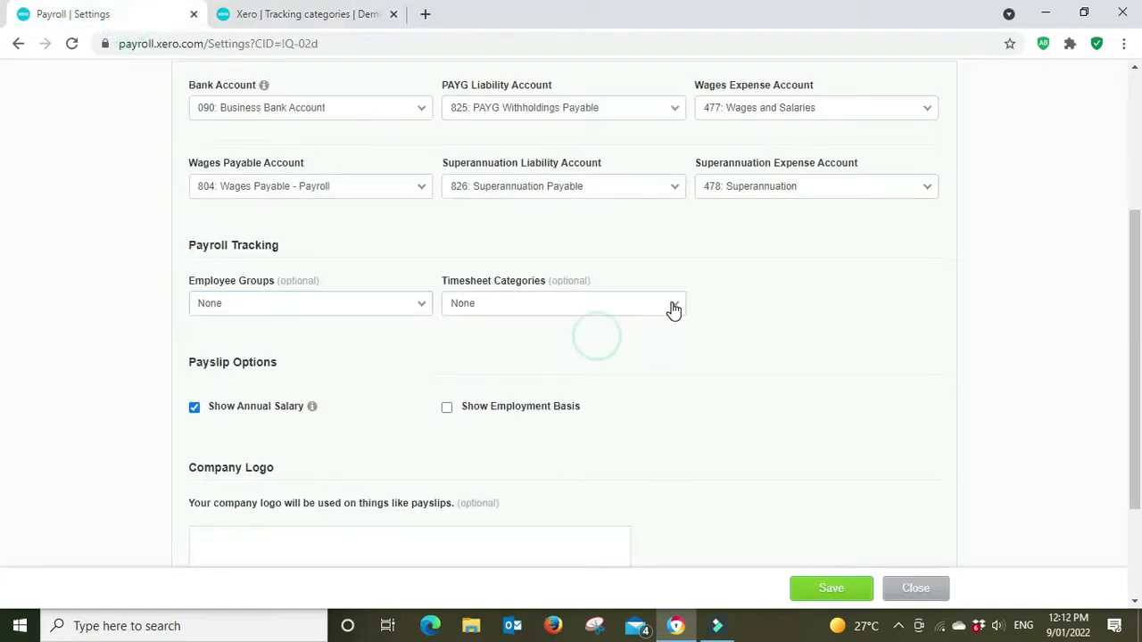
pyautogui.click(673, 307)
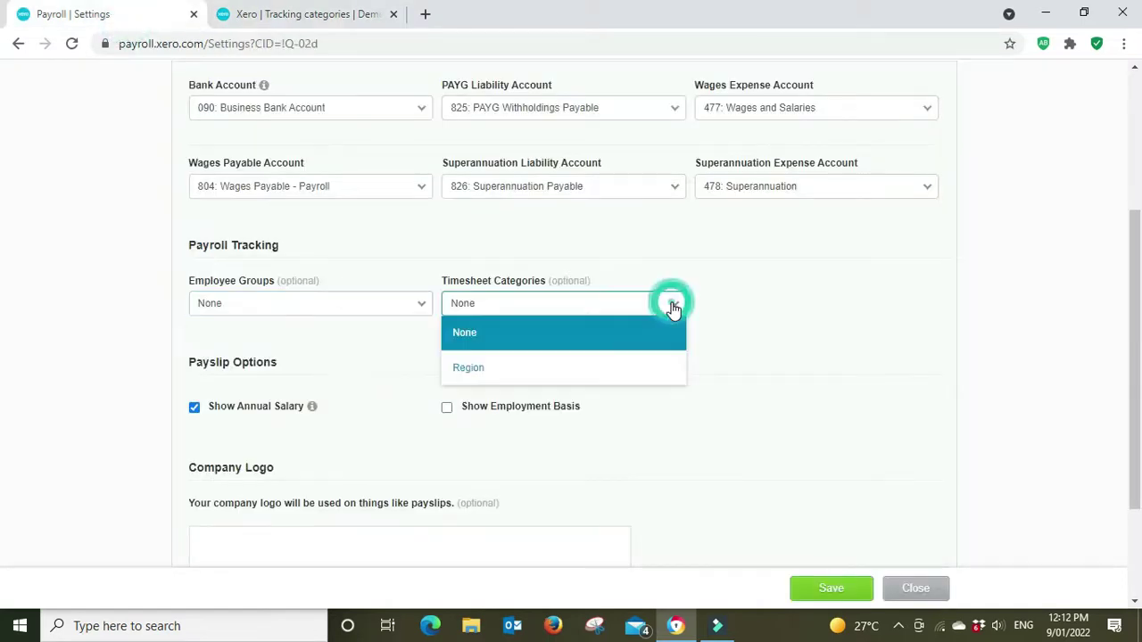
pyautogui.click(876, 265)
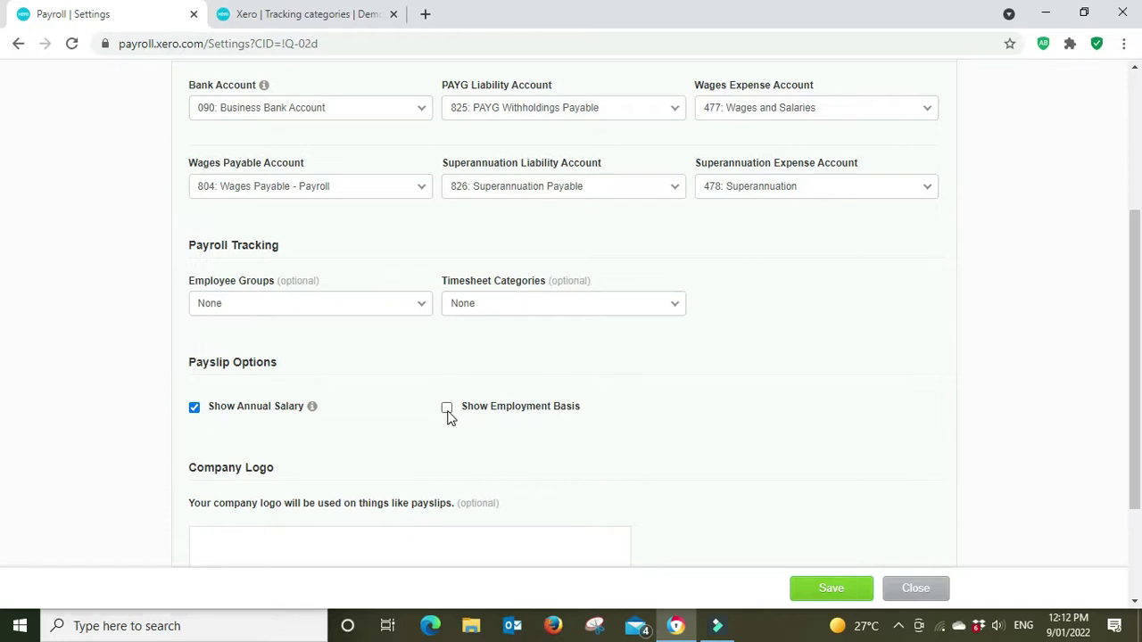
# Step: In a duplicated tab, open an employee's Tax Declaration from the Employees list
pyautogui.rightClick(286, 11)
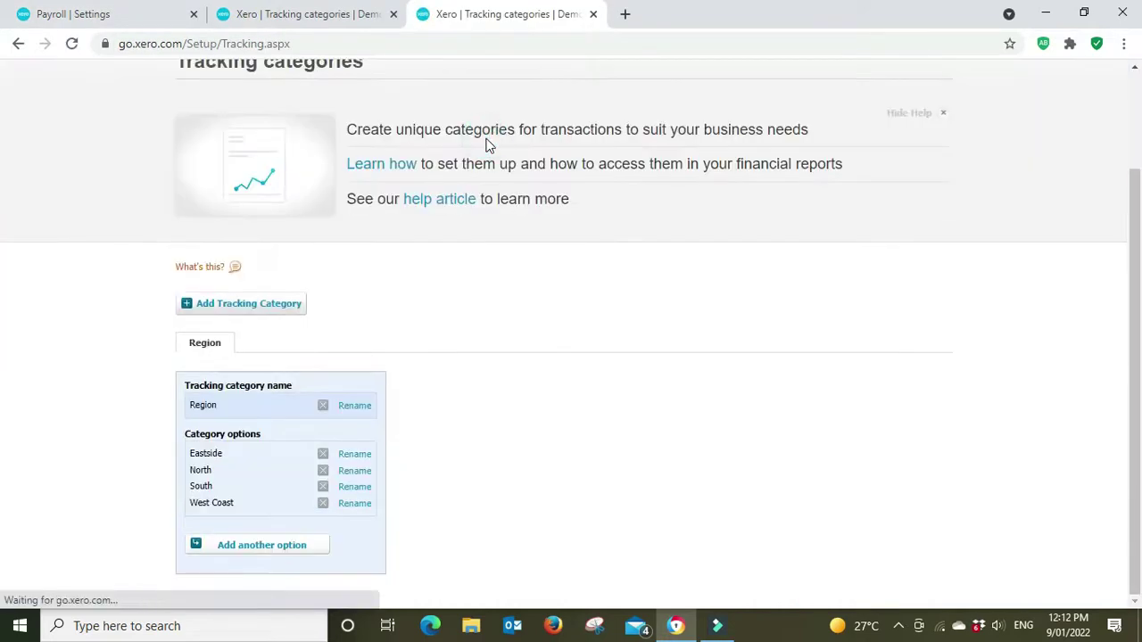
pyautogui.scroll(2, 486, 145)
pyautogui.click(477, 124)
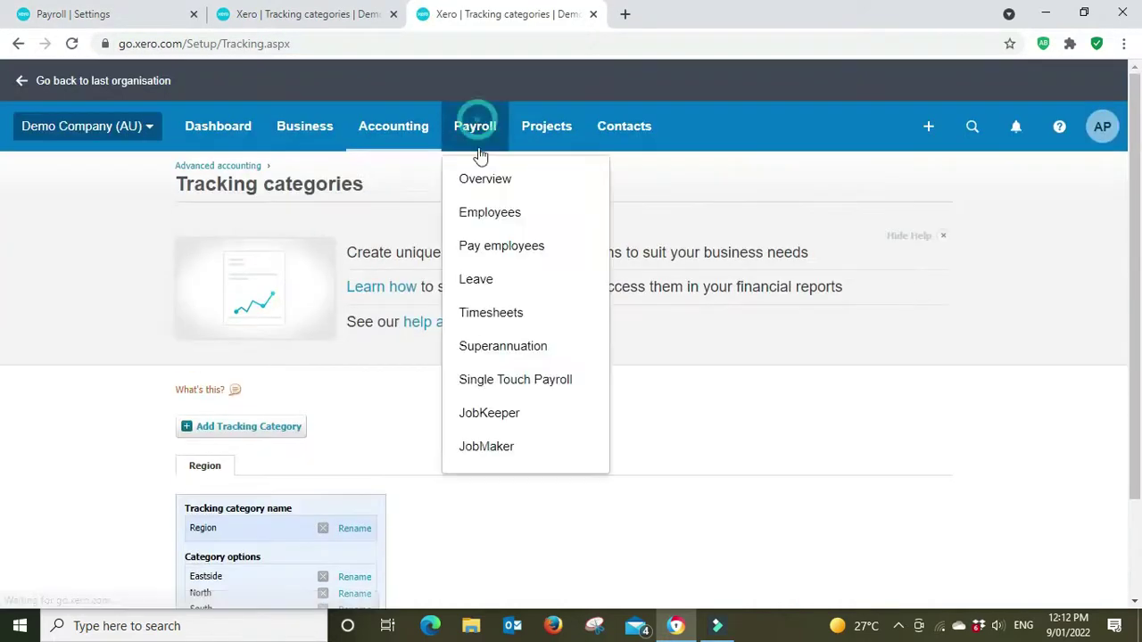
pyautogui.click(496, 214)
pyautogui.click(306, 395)
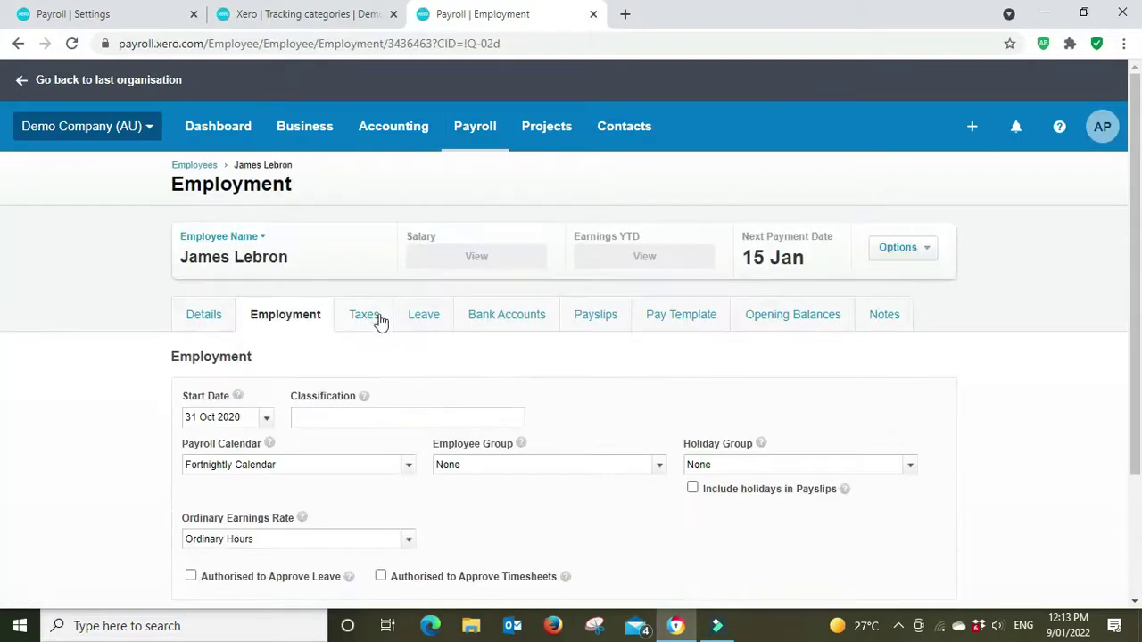
pyautogui.click(373, 314)
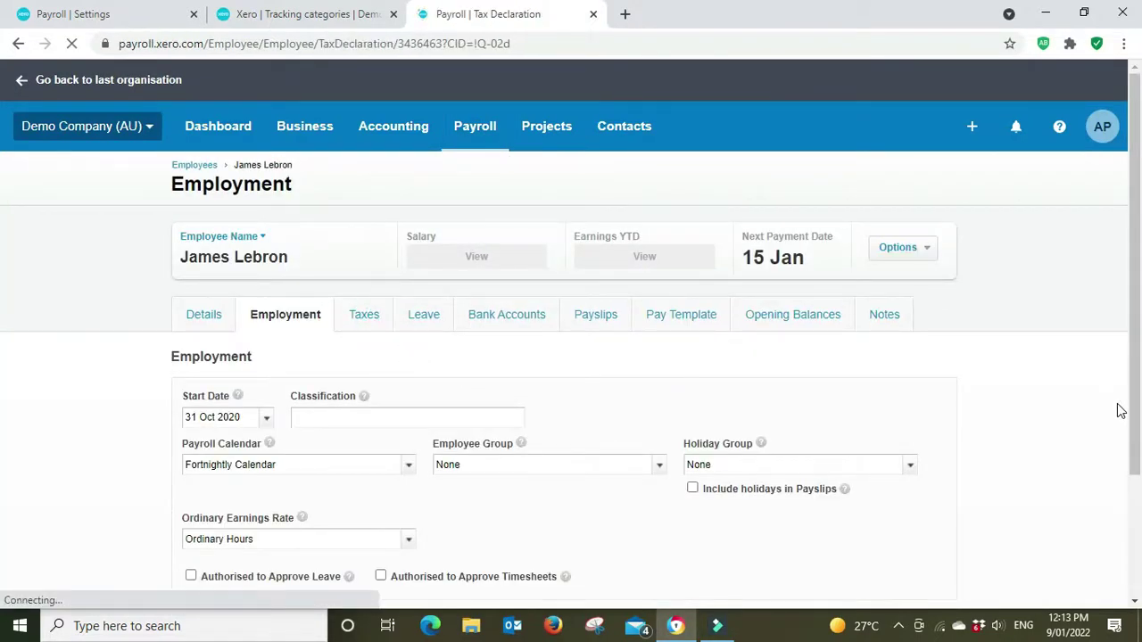
pyautogui.scroll(-4, 1120, 411)
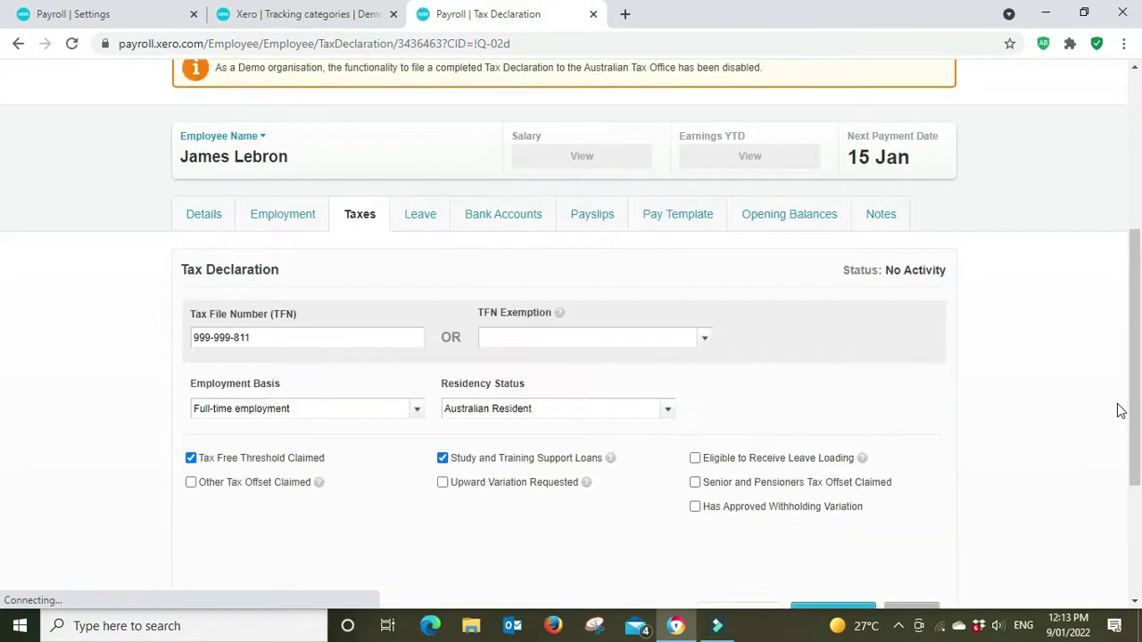
# Step: Check the Employment Basis choices, leave it Full-time employment, and return to Payroll settings
pyautogui.click(317, 11)
pyautogui.click(134, 11)
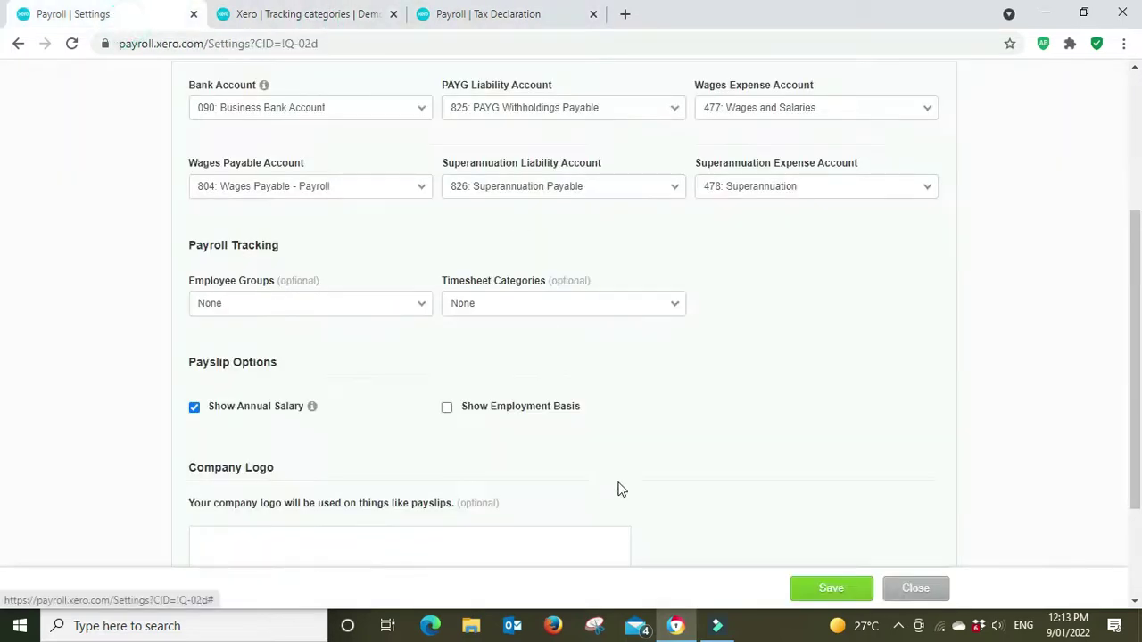
pyautogui.click(492, 13)
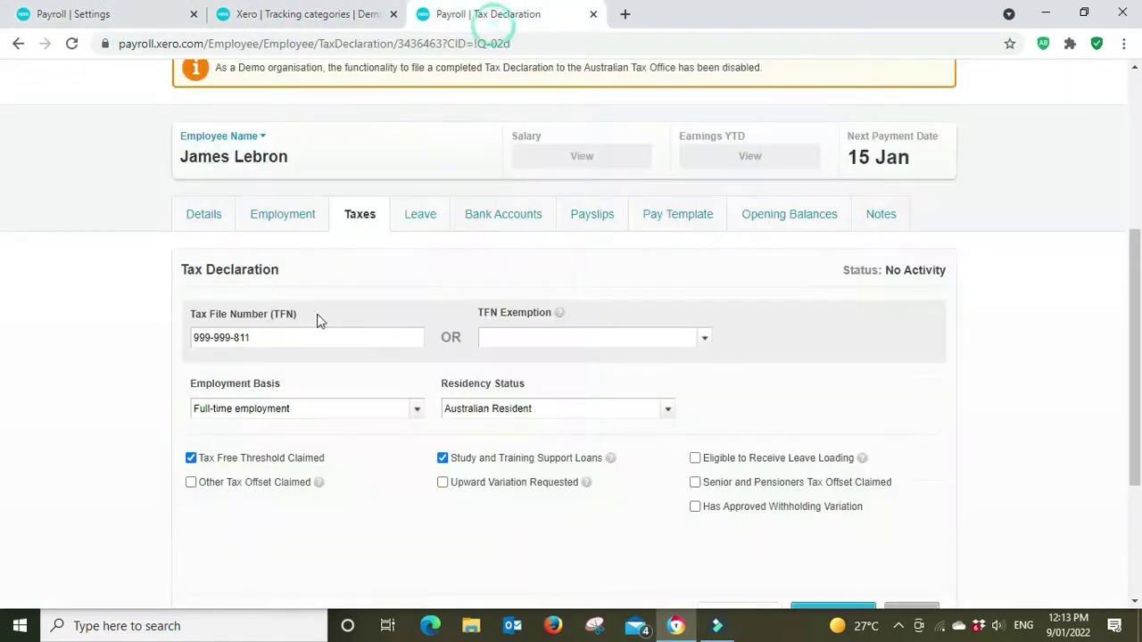
pyautogui.click(415, 412)
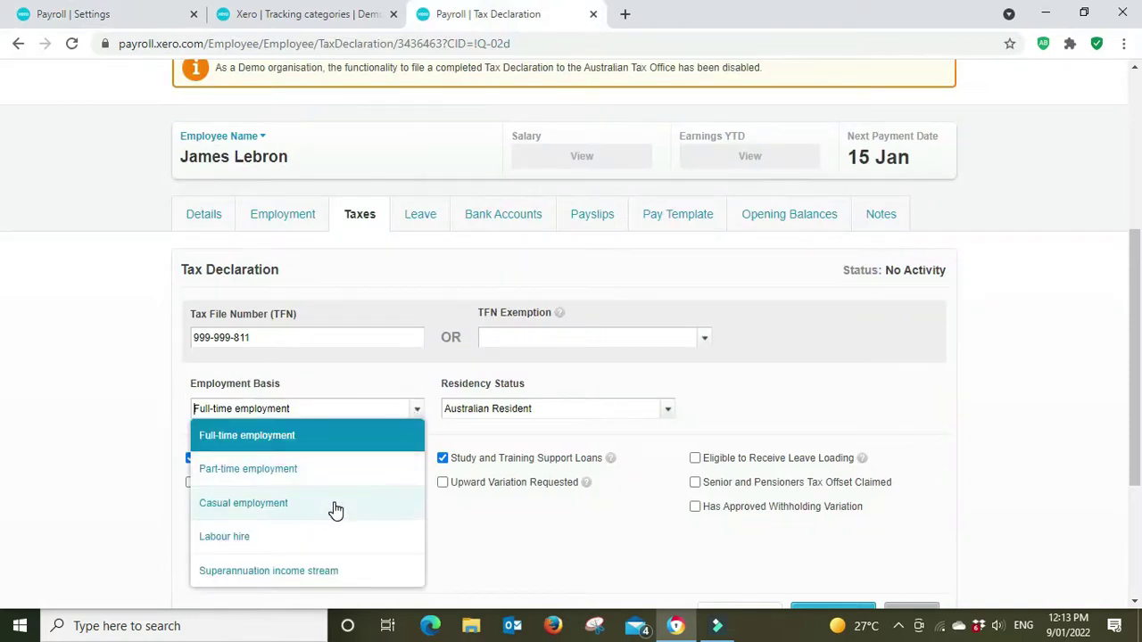
pyautogui.click(1085, 339)
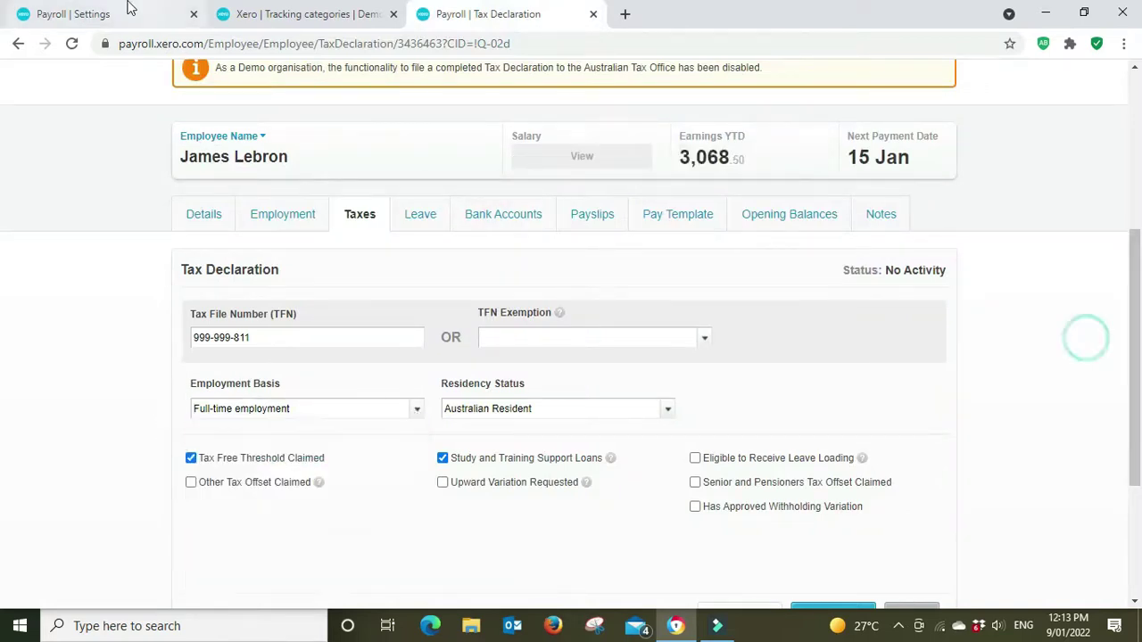
pyautogui.click(125, 9)
# Step: Show the Calendars tab in Payroll settings
pyautogui.scroll(-2, 672, 435)
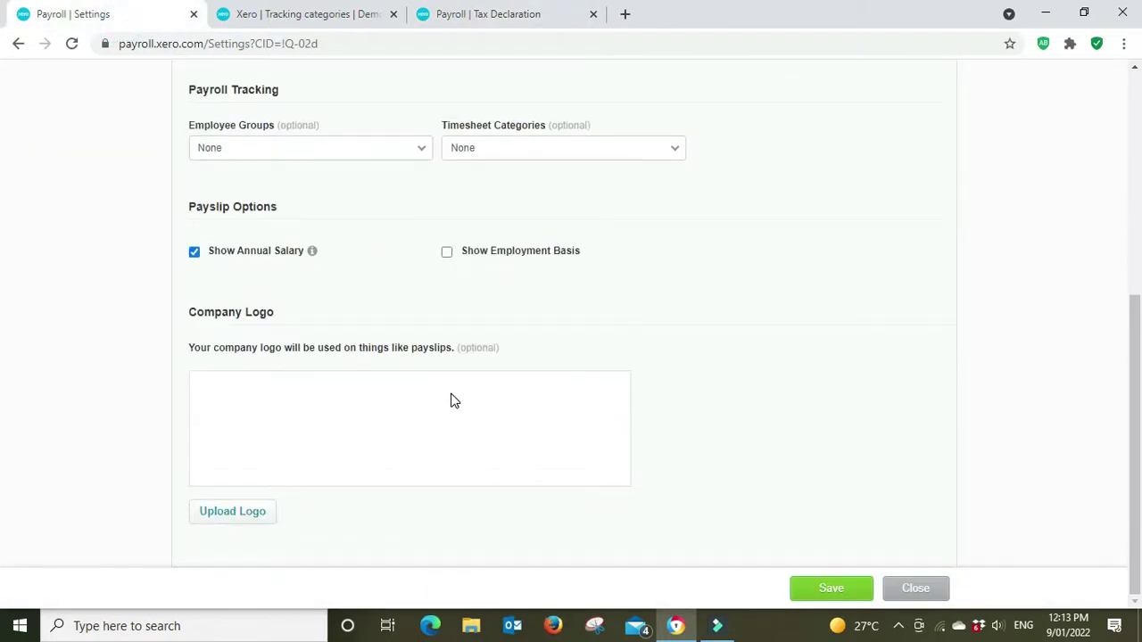
pyautogui.scroll(5, 955, 417)
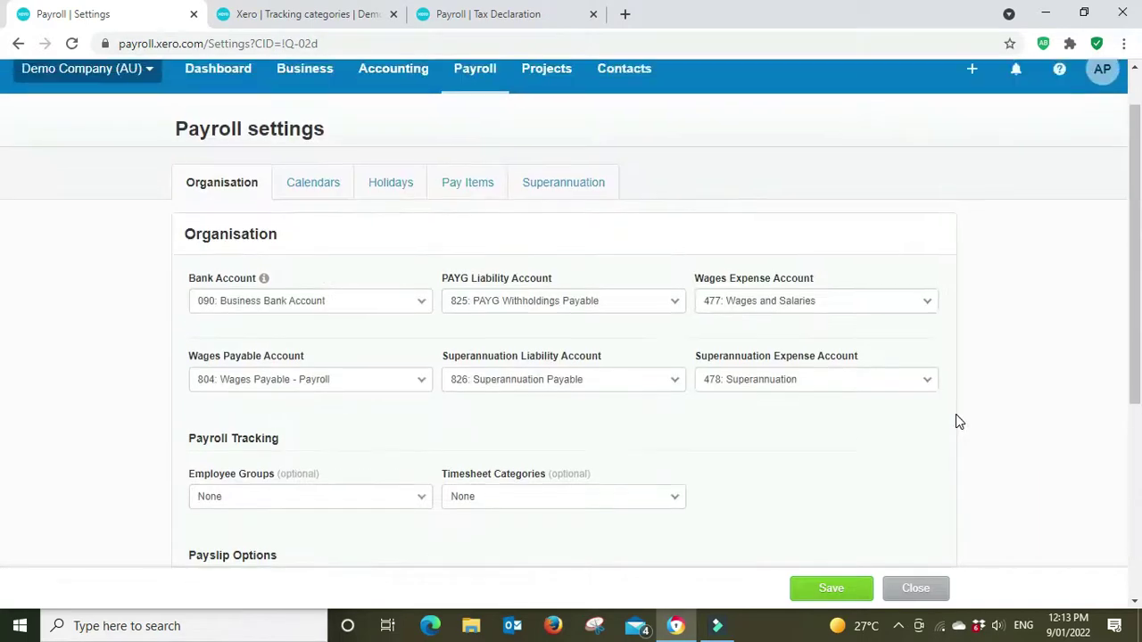
pyautogui.click(308, 242)
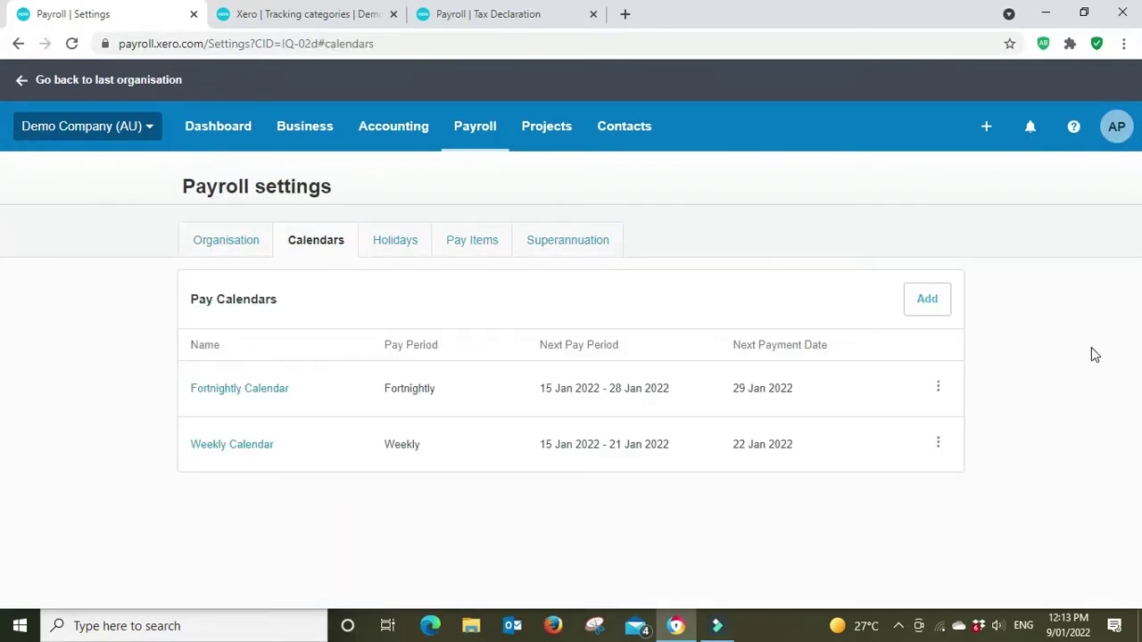
# Step: Open the employee's Employment details: start 31 Oct 2020, Fortnightly Calendar, Ordinary Hours
pyautogui.click(532, 17)
pyautogui.click(264, 221)
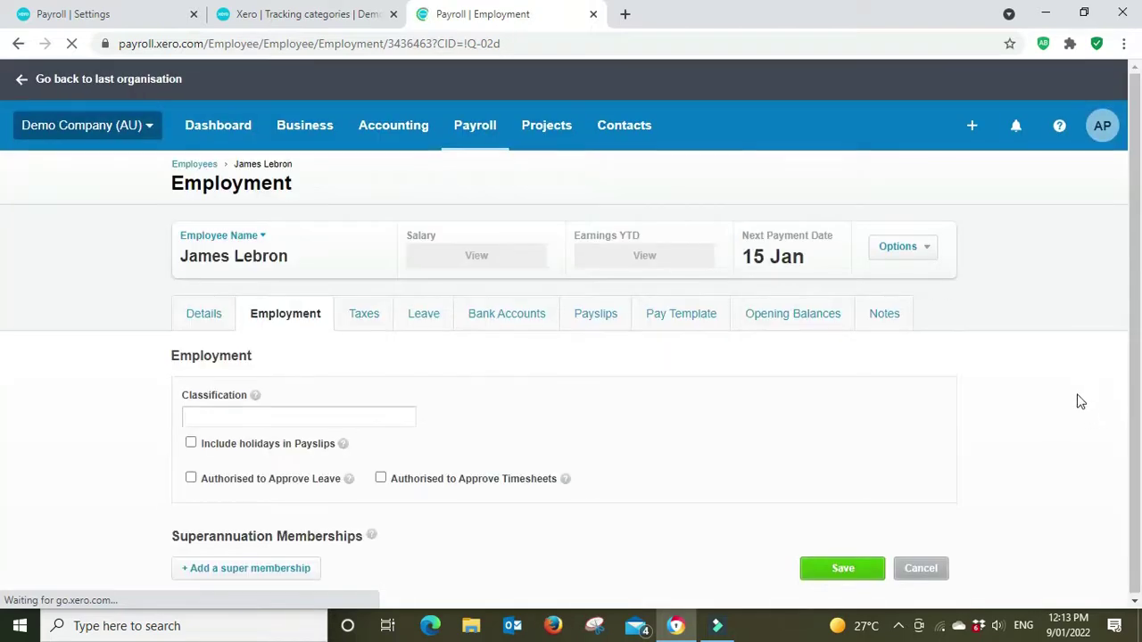
pyautogui.scroll(-1, 1012, 335)
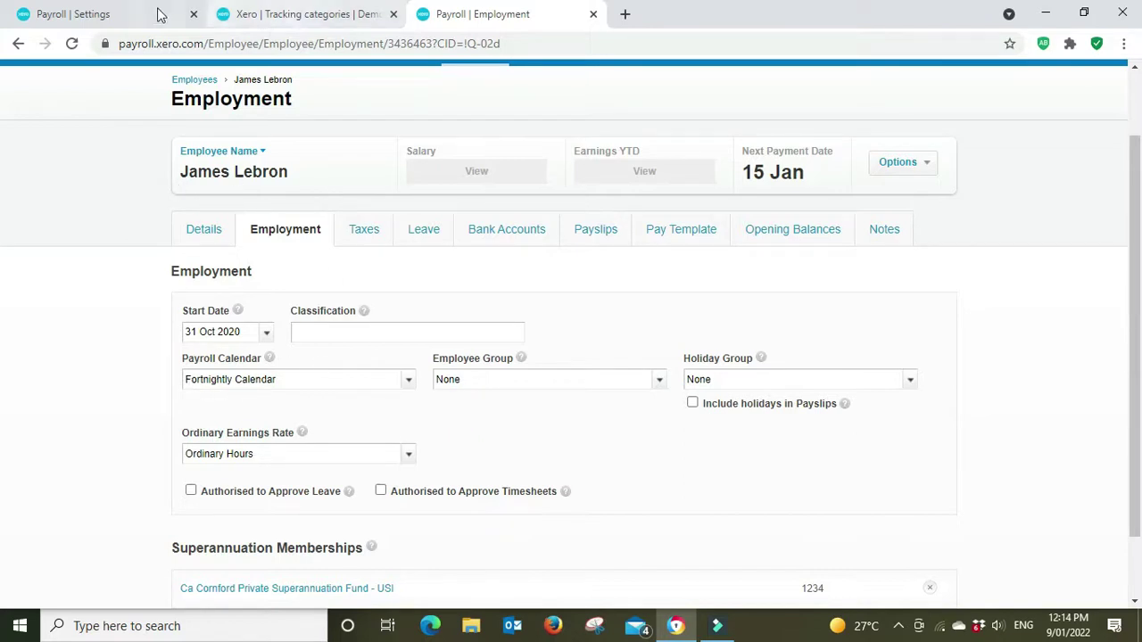
# Step: Review the Fortnightly Calendar's next pay periods in its edit form, then cancel without changes
pyautogui.click(98, 13)
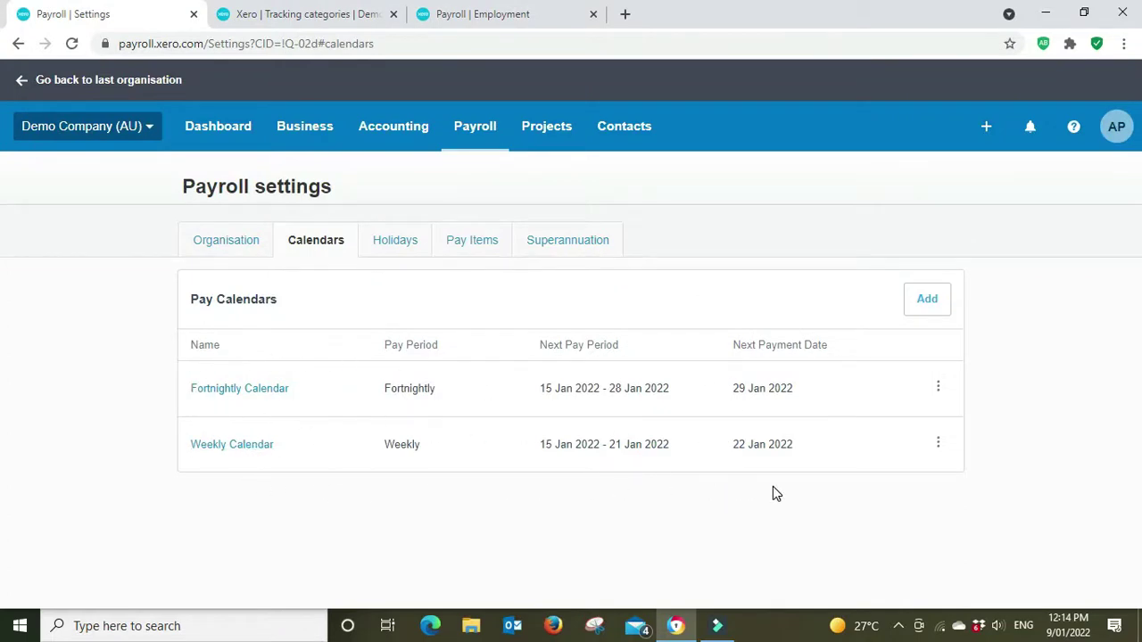
pyautogui.click(940, 388)
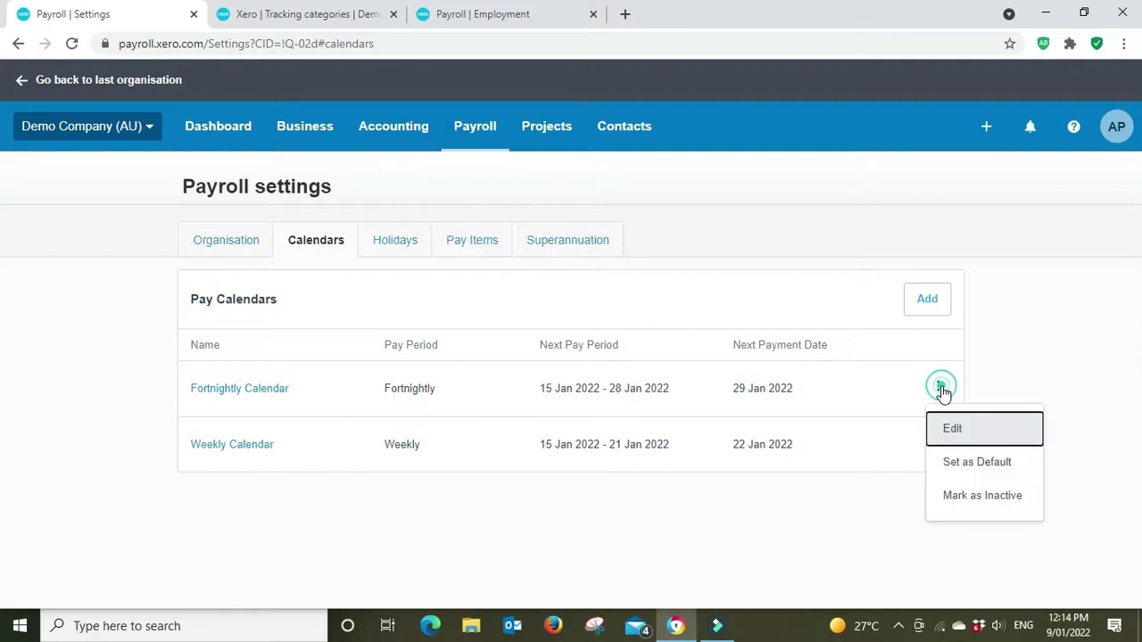
pyautogui.click(970, 434)
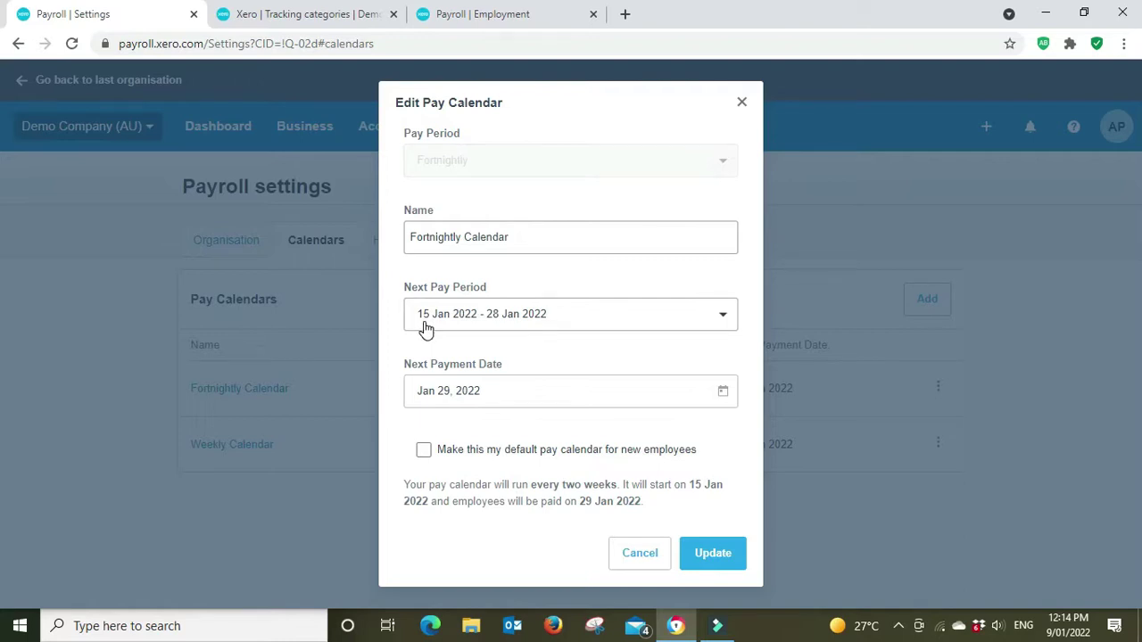
pyautogui.click(732, 322)
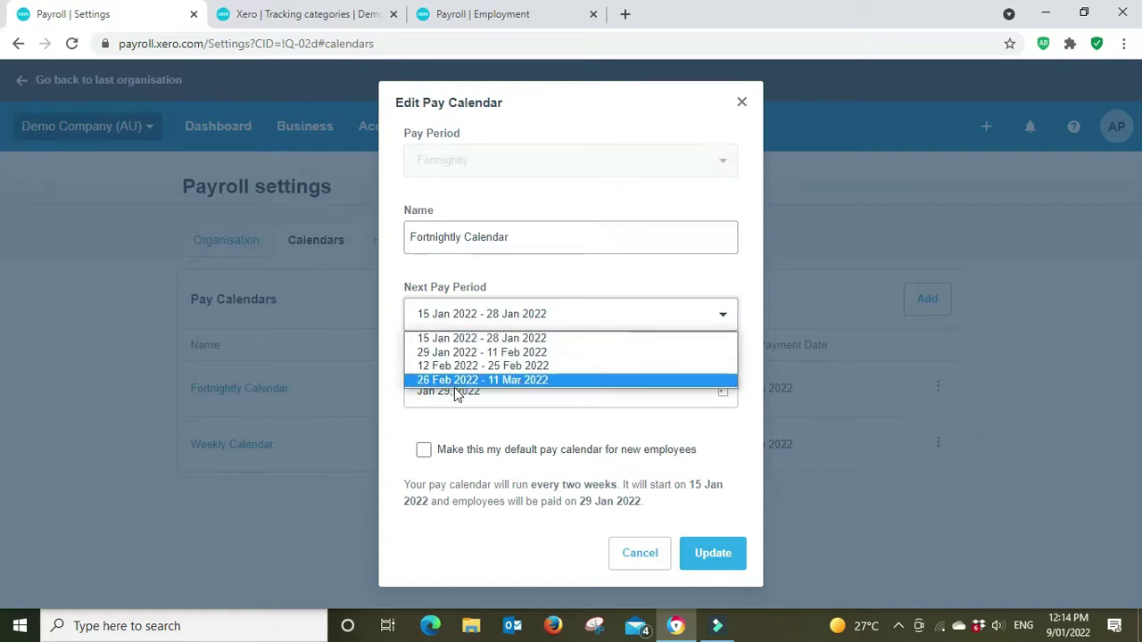
pyautogui.click(572, 272)
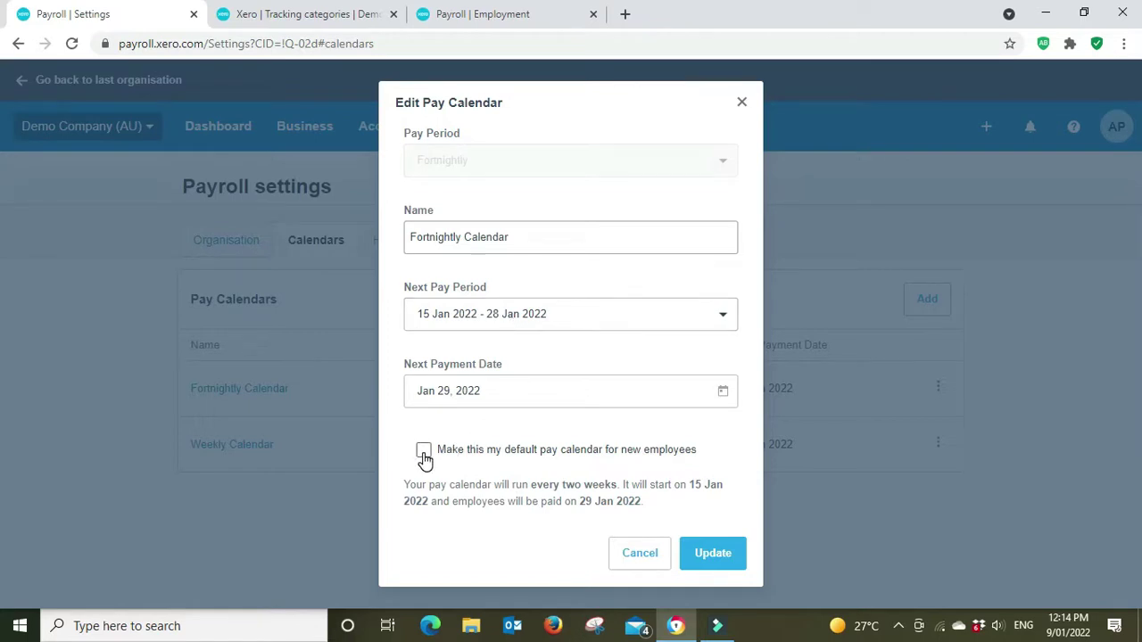
pyautogui.click(640, 558)
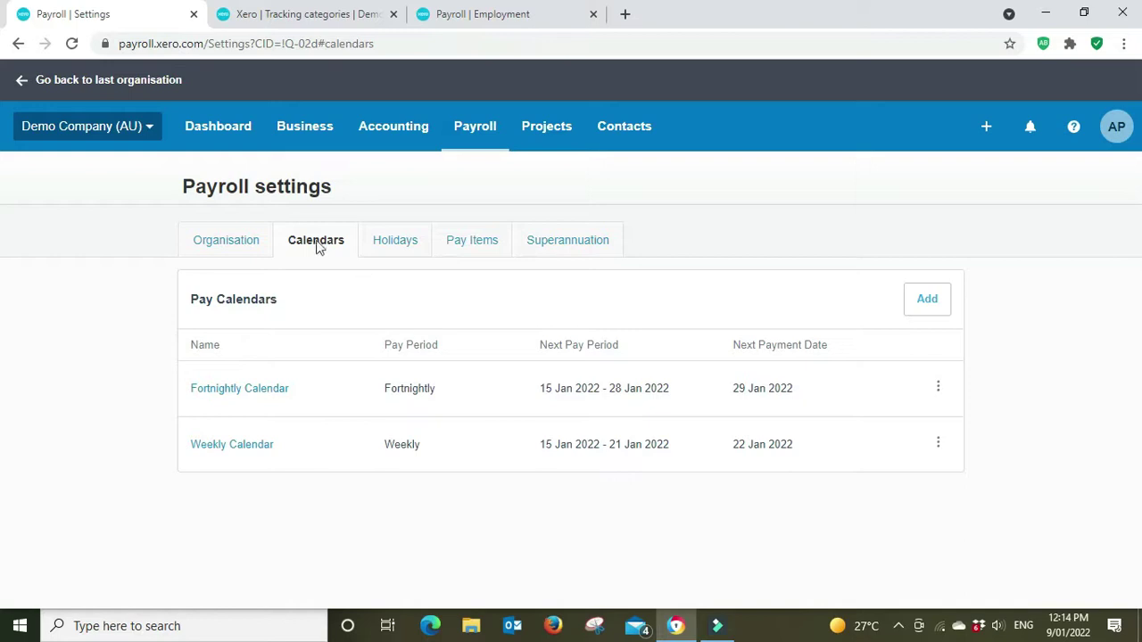
# Step: Show the Holidays tab, from New Year's Day 1 Jan to Reconciliation Day 30 May 2022
pyautogui.click(388, 244)
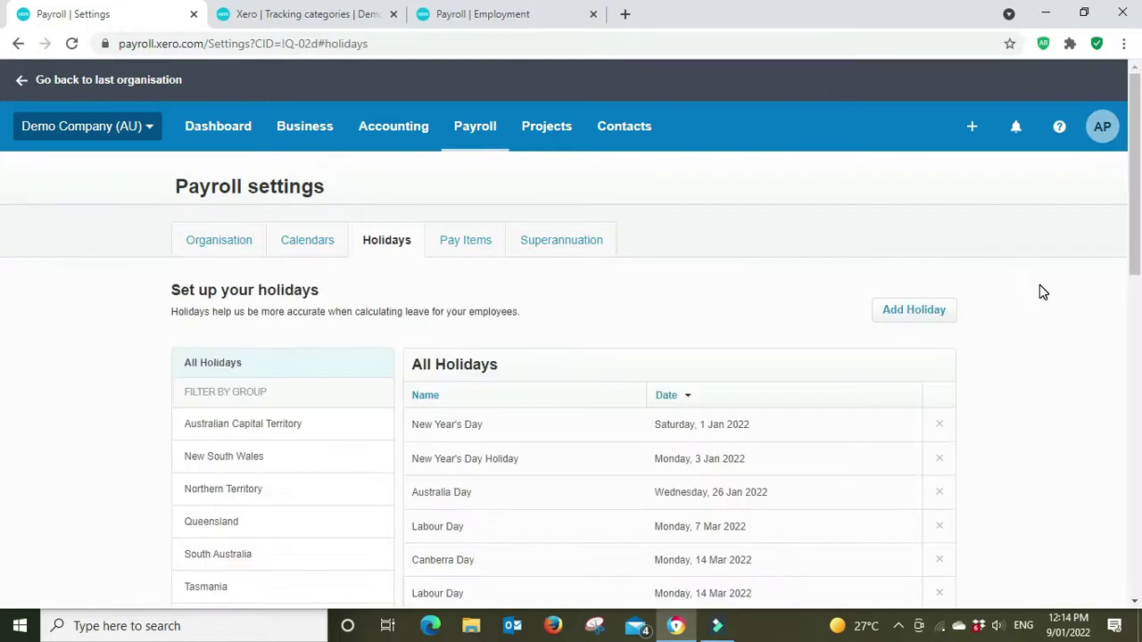
pyautogui.scroll(-4, 1041, 290)
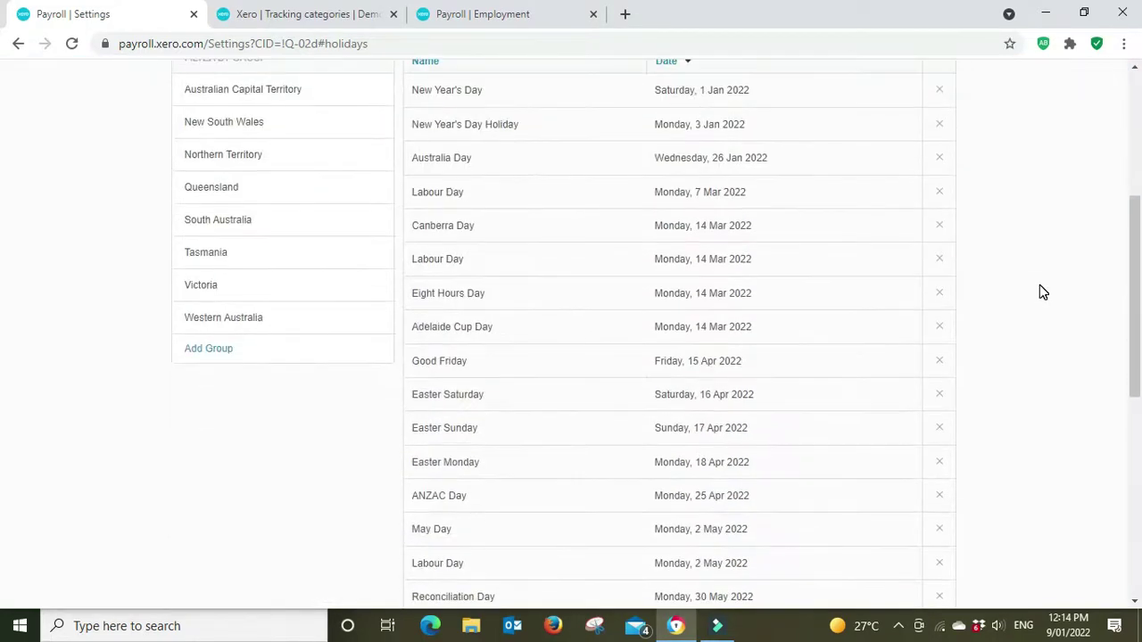
pyautogui.scroll(-3, 1041, 291)
pyautogui.scroll(5, 1041, 291)
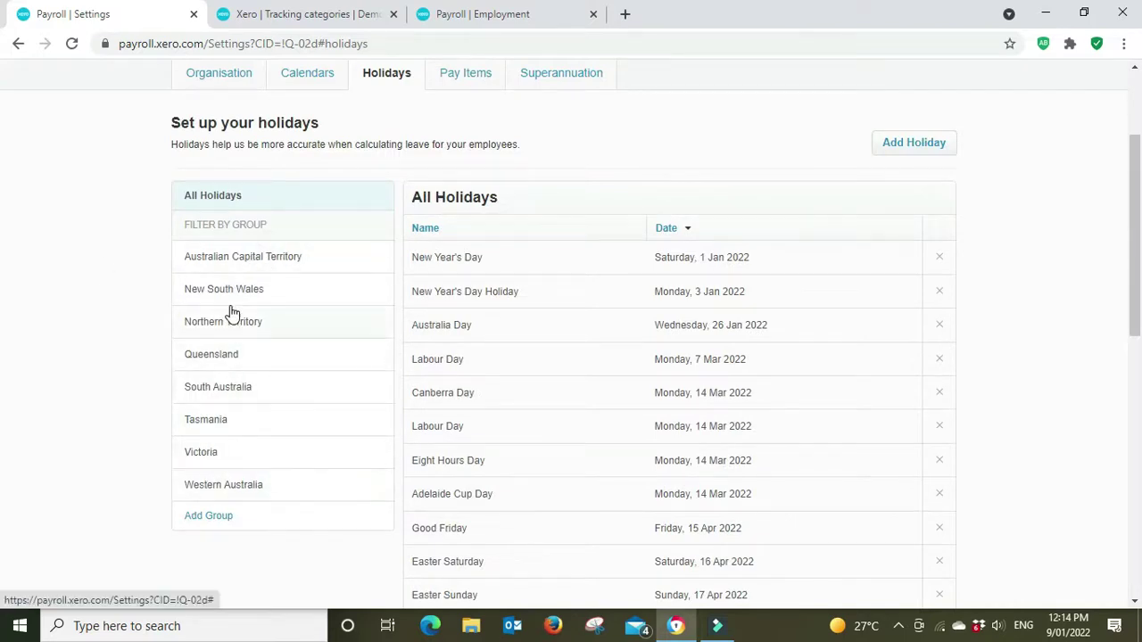
pyautogui.scroll(1, 230, 312)
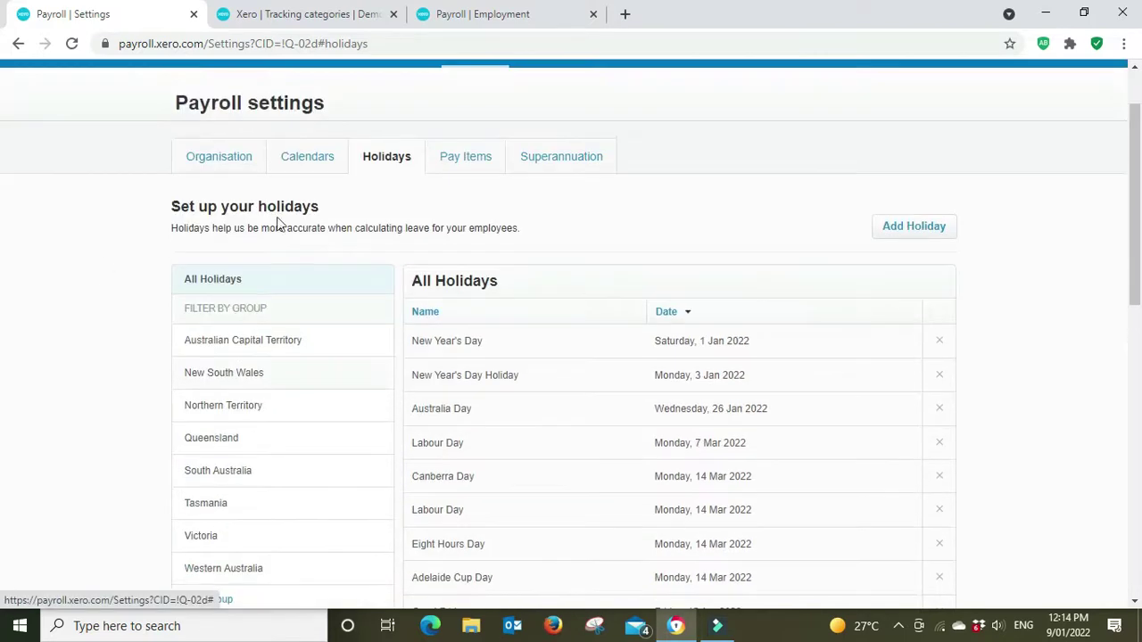
# Step: Set the employee's Holiday Group to New South Wales
pyautogui.click(516, 11)
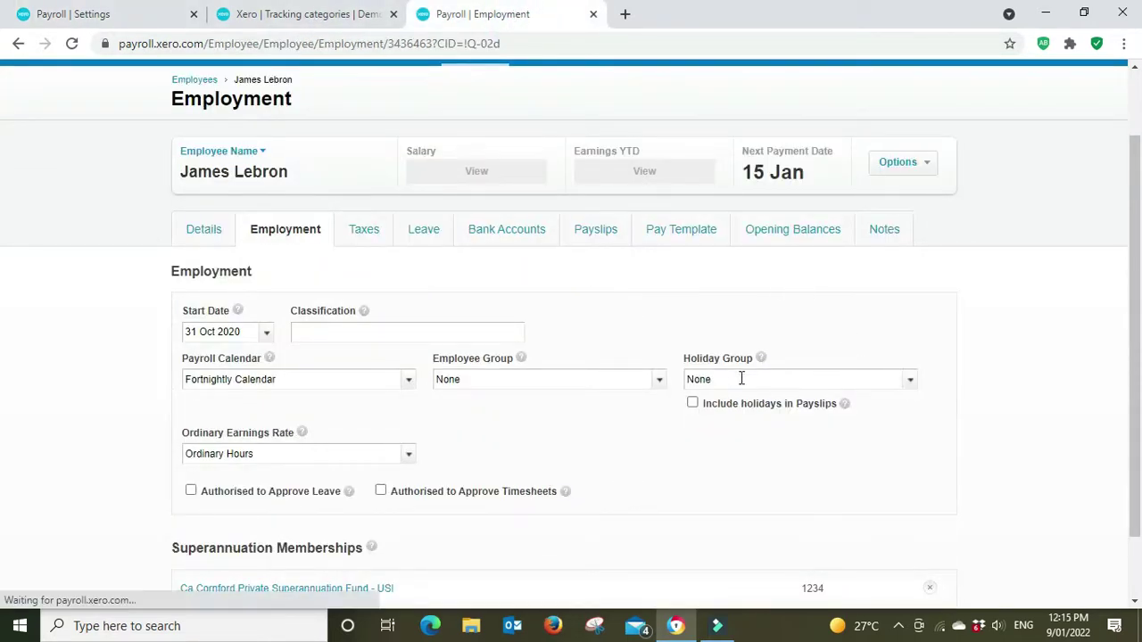
pyautogui.moveTo(761, 366)
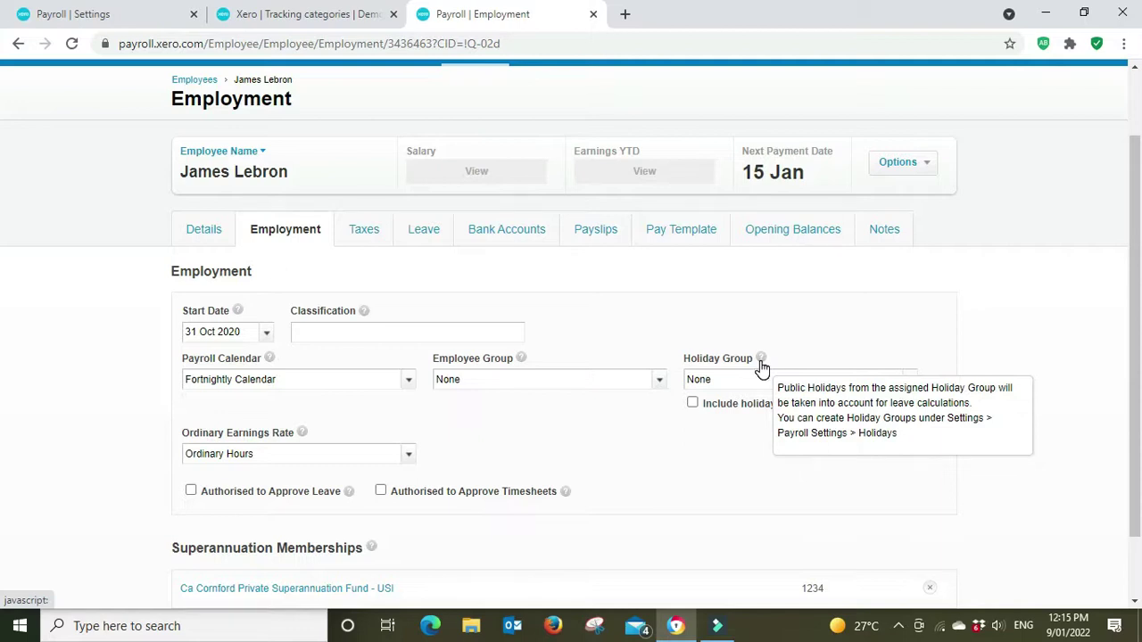
pyautogui.click(970, 323)
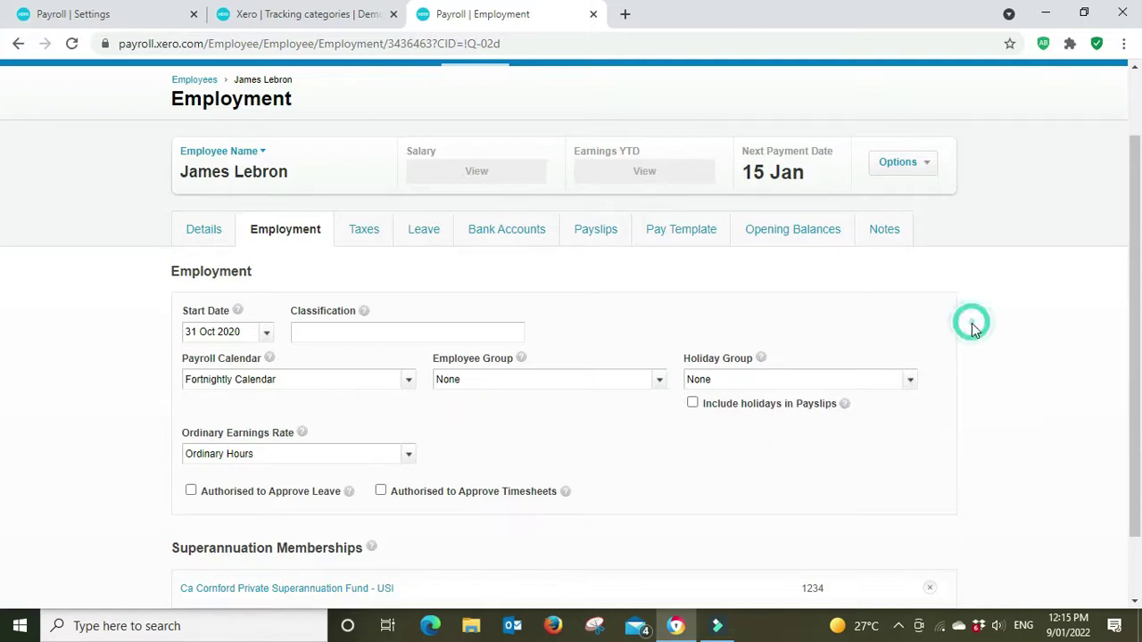
pyautogui.click(914, 380)
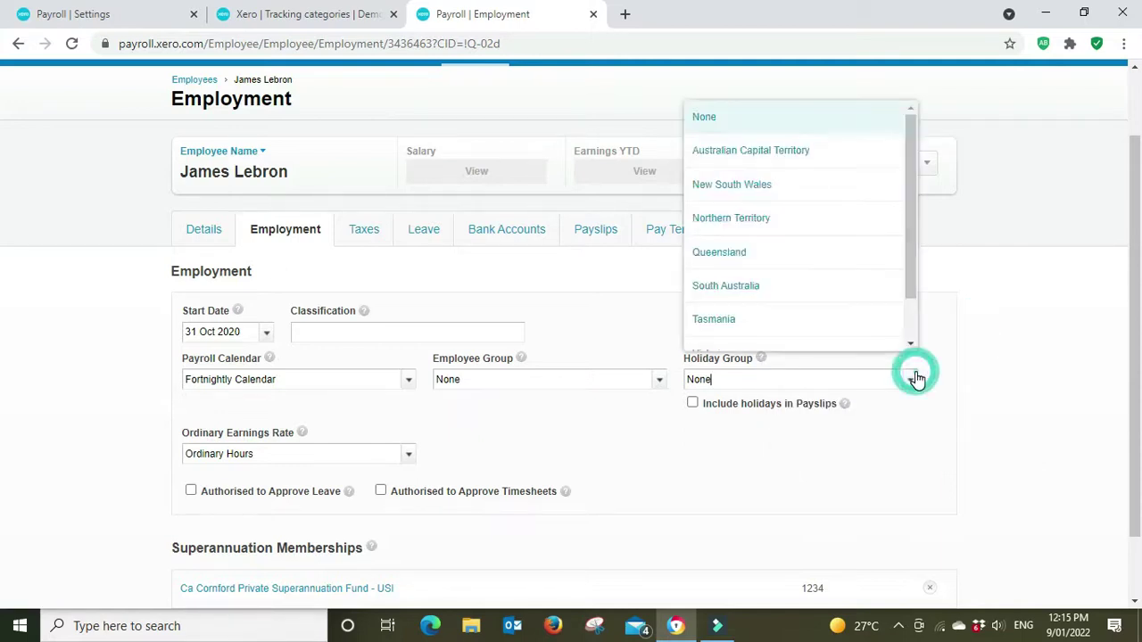
pyautogui.click(821, 184)
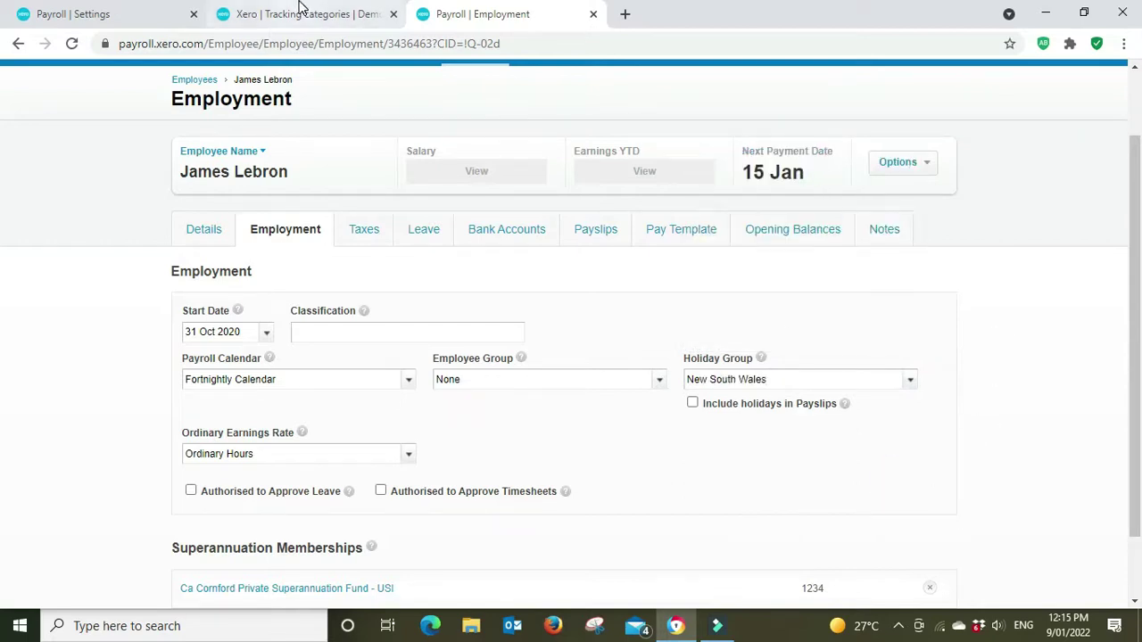
# Step: Compare against the payroll holidays list, then recheck the employee's Employment details
pyautogui.click(89, 16)
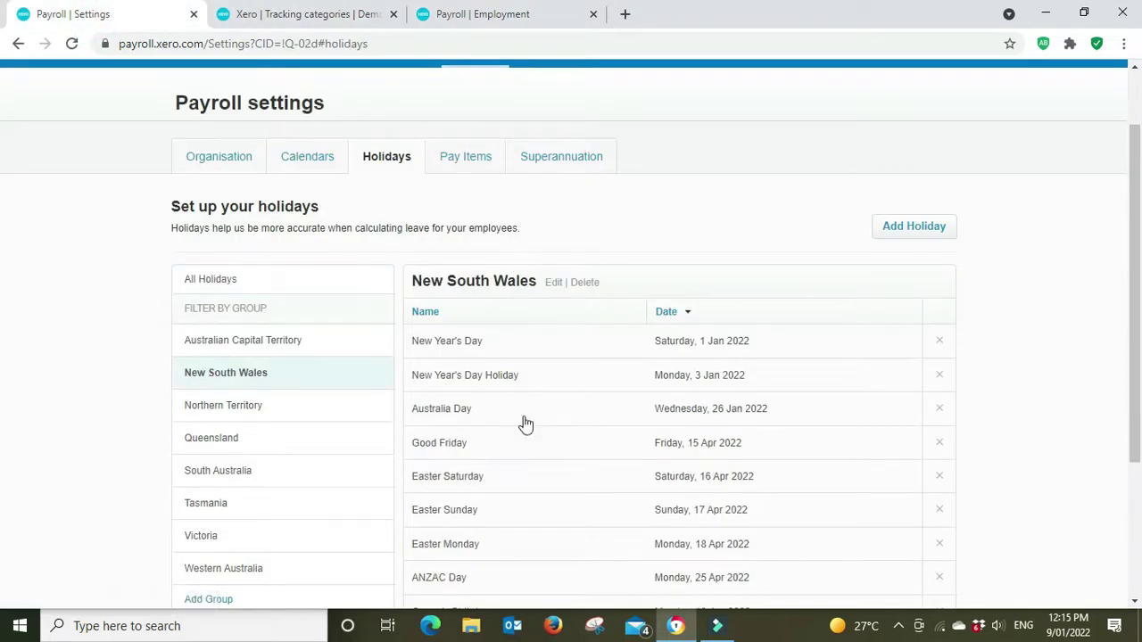
pyautogui.scroll(-3, 619, 324)
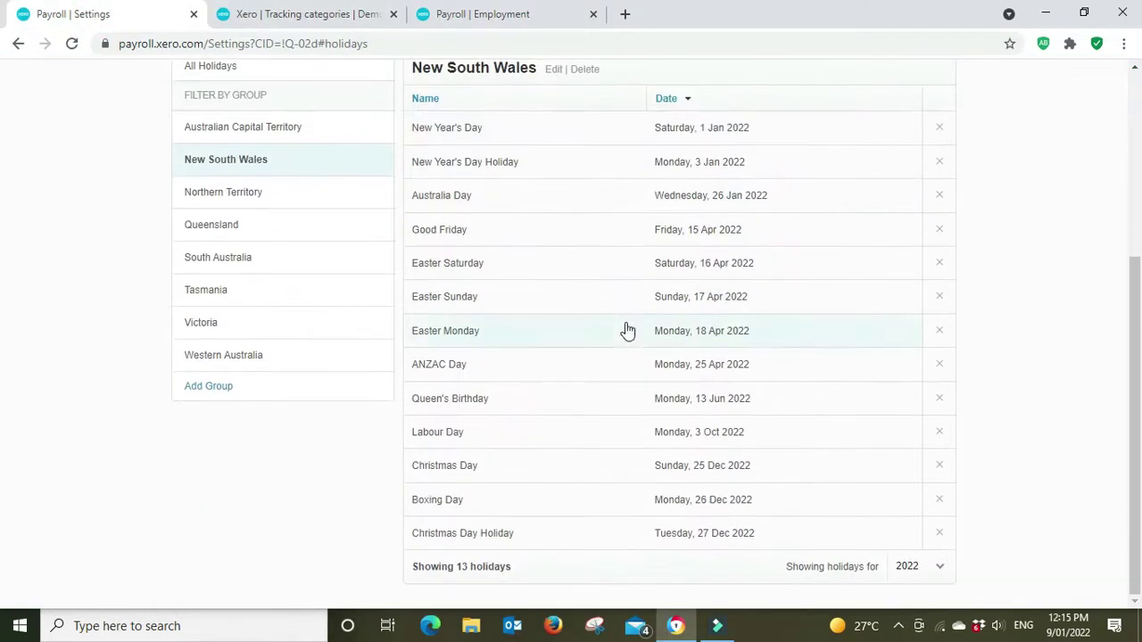
pyautogui.scroll(3, 838, 466)
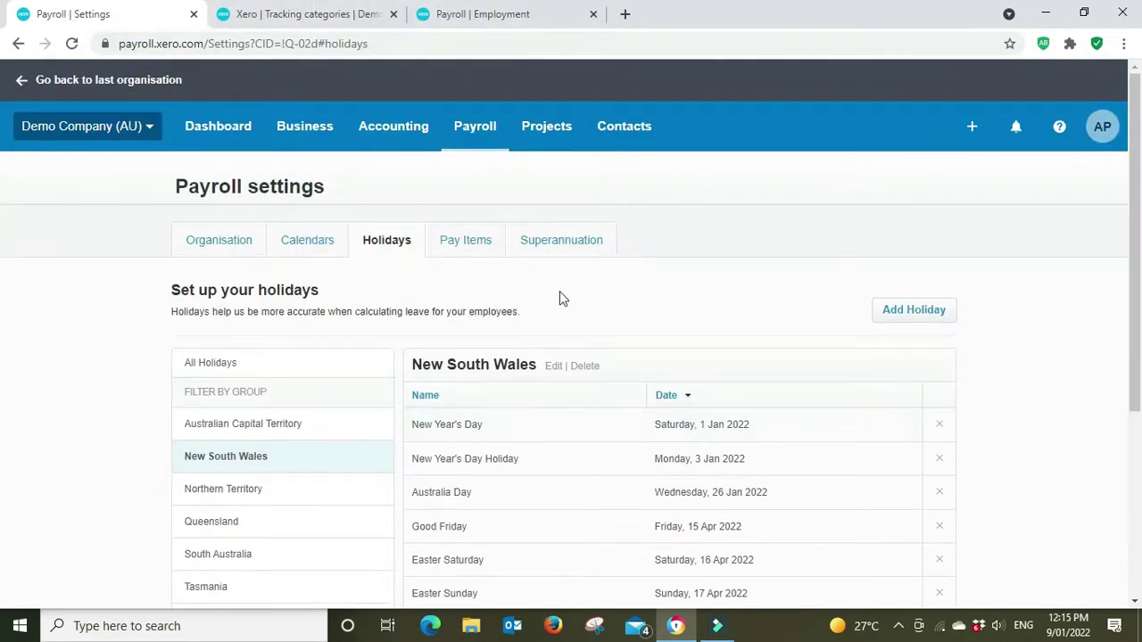
pyautogui.click(451, 16)
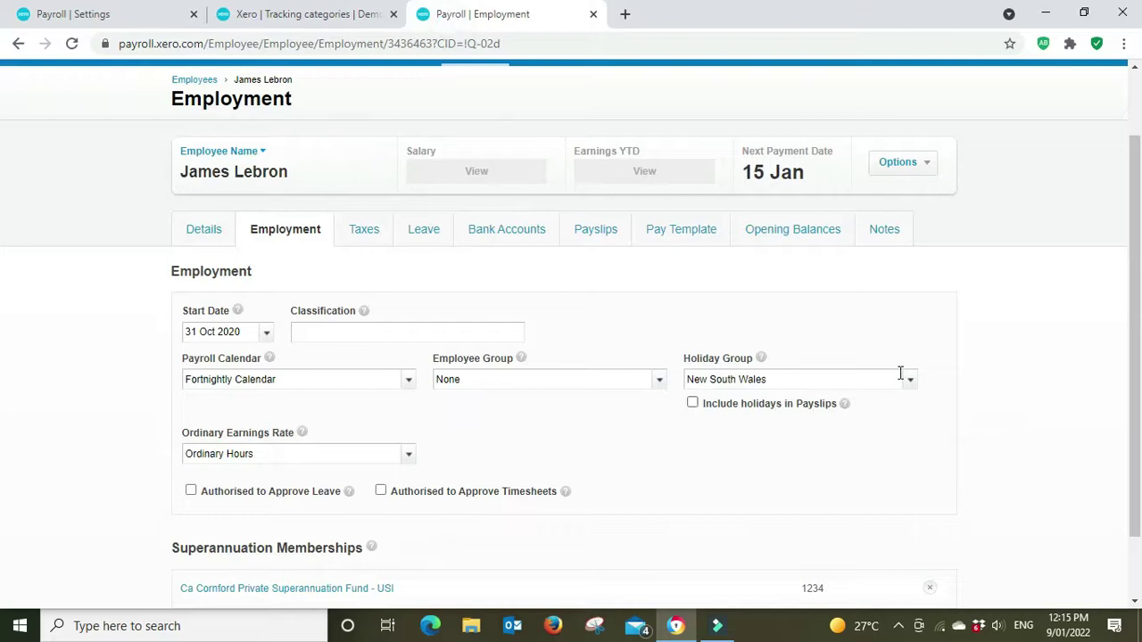
pyautogui.scroll(-2, 757, 362)
pyautogui.moveTo(759, 288)
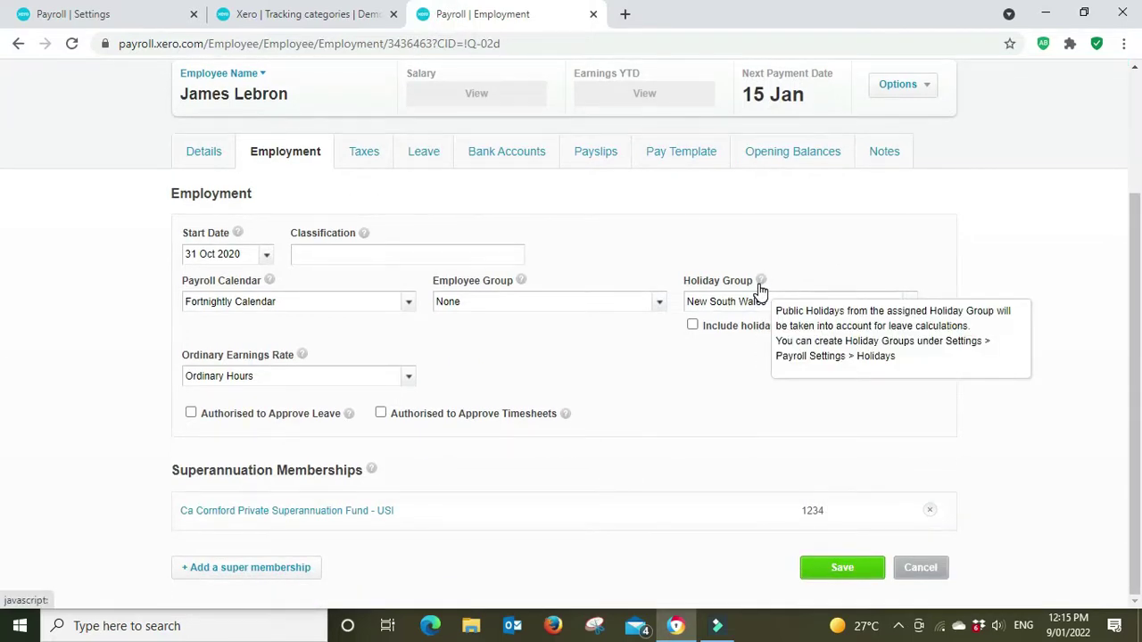
# Step: Review Earnings pay items such as Ordinary Hours, Overtime Hours and Redundancy, all on account 477
pyautogui.click(75, 12)
pyautogui.click(466, 246)
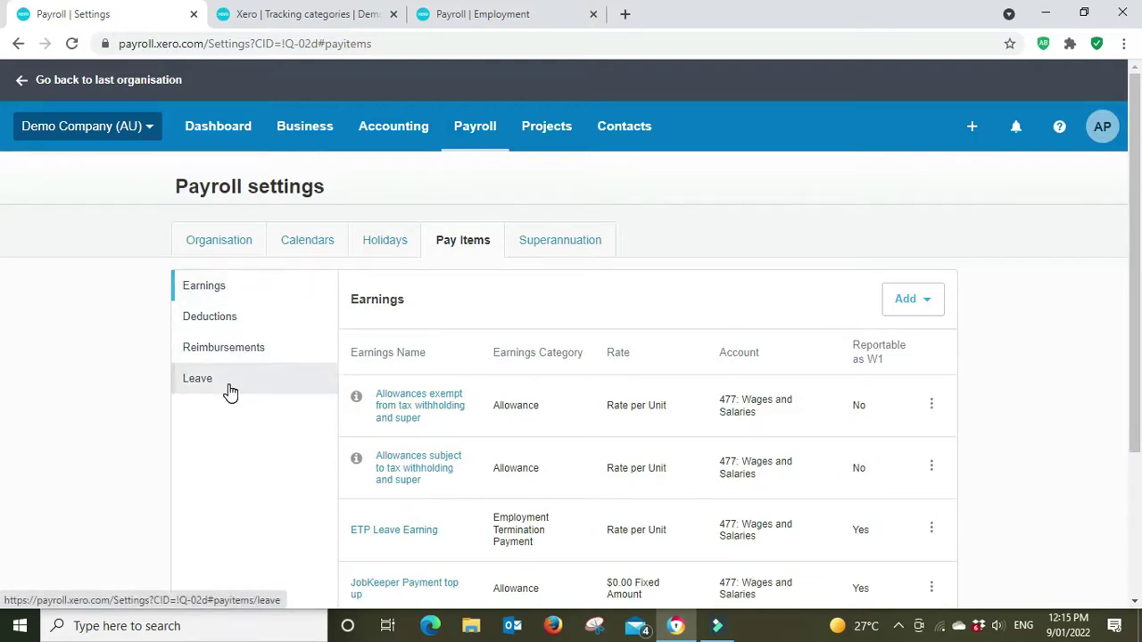
pyautogui.scroll(-2, 990, 387)
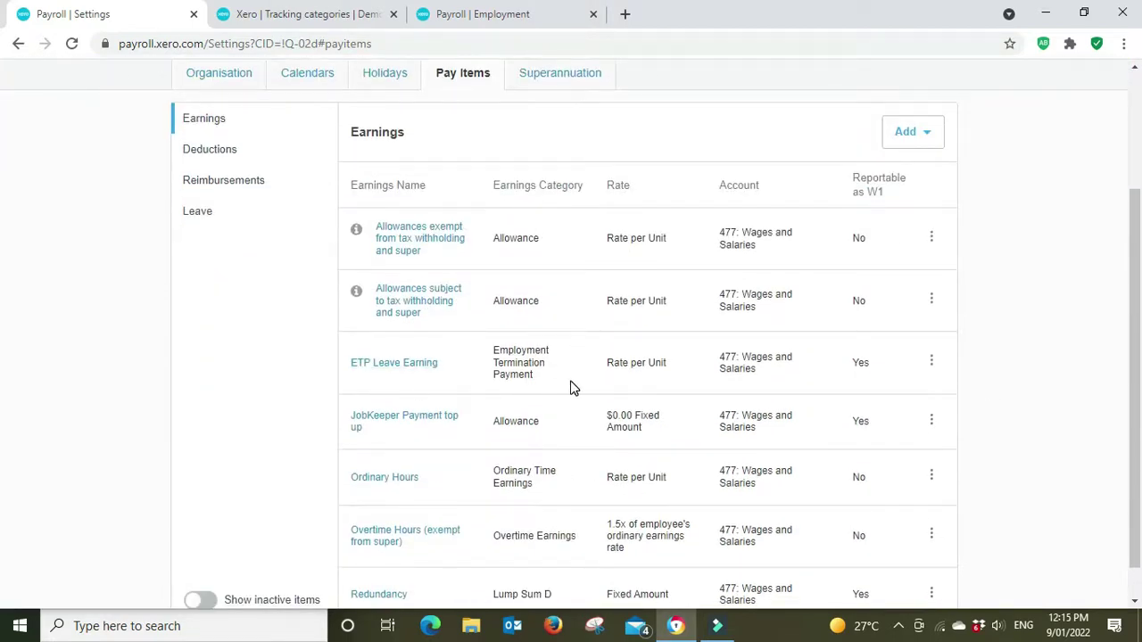
pyautogui.scroll(-1, 568, 387)
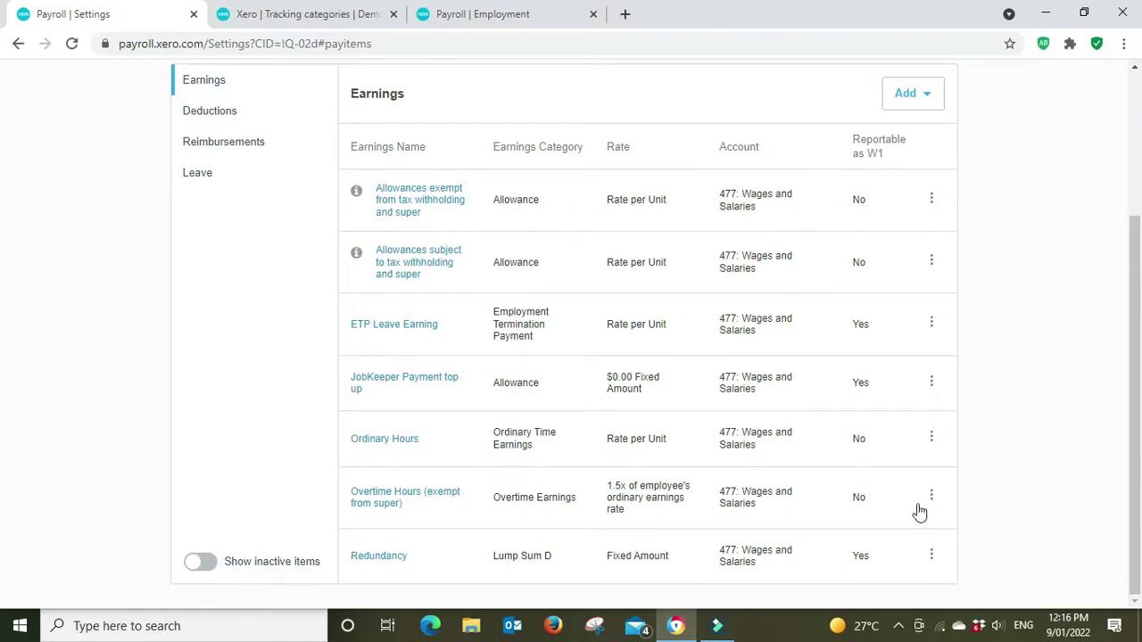
pyautogui.click(930, 496)
pyautogui.click(1060, 416)
pyautogui.click(931, 496)
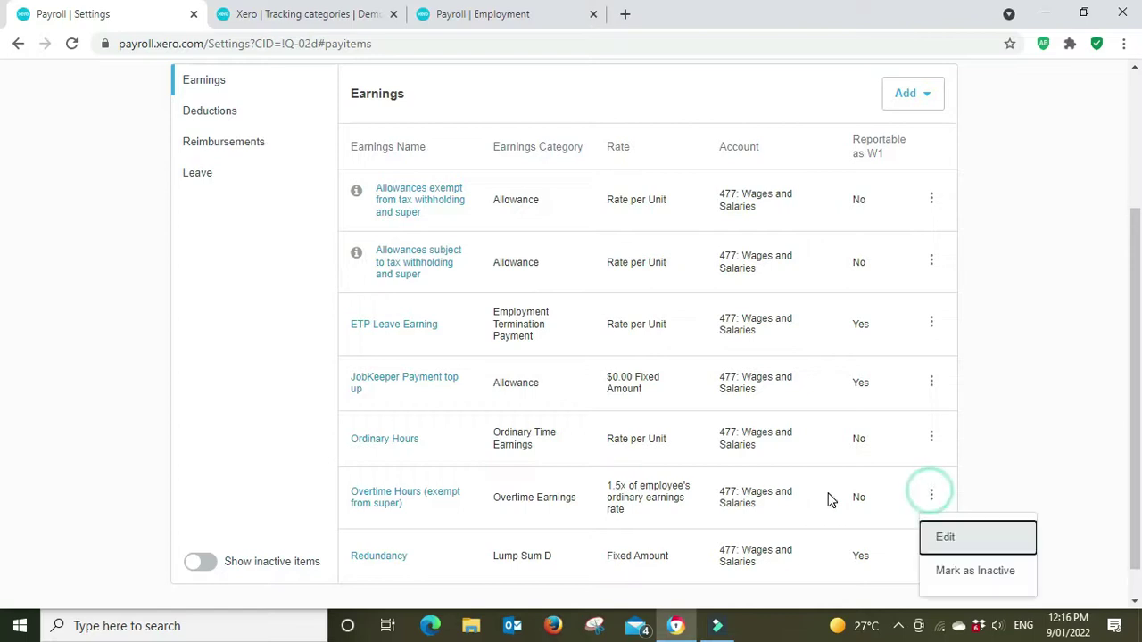
pyautogui.click(961, 536)
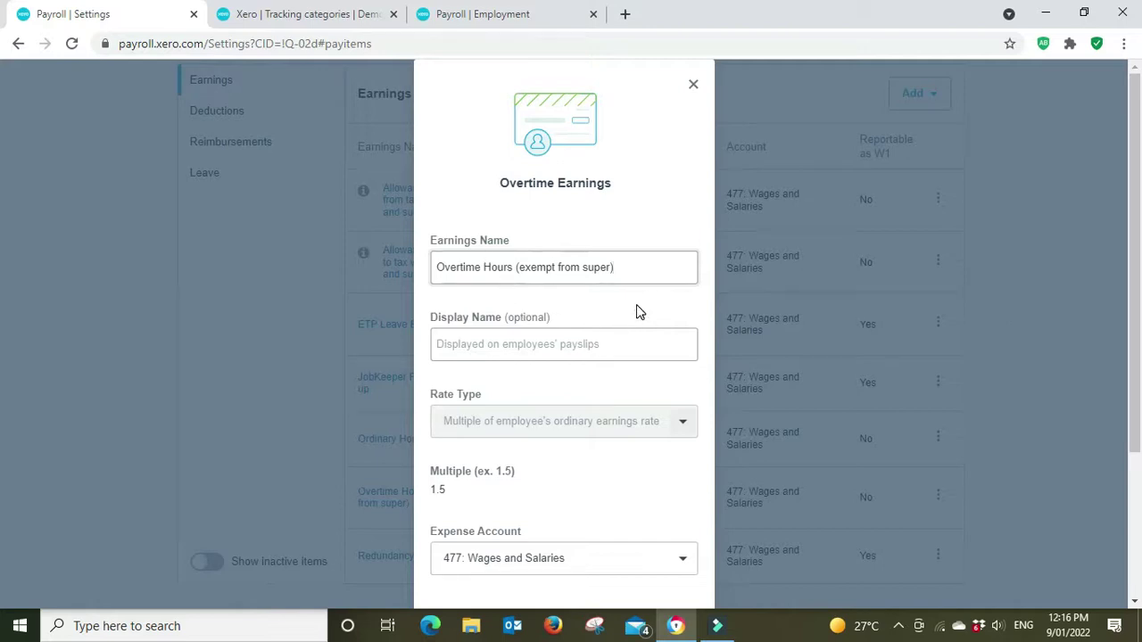
pyautogui.scroll(-3, 636, 308)
pyautogui.scroll(2, 637, 307)
pyautogui.scroll(-2, 640, 311)
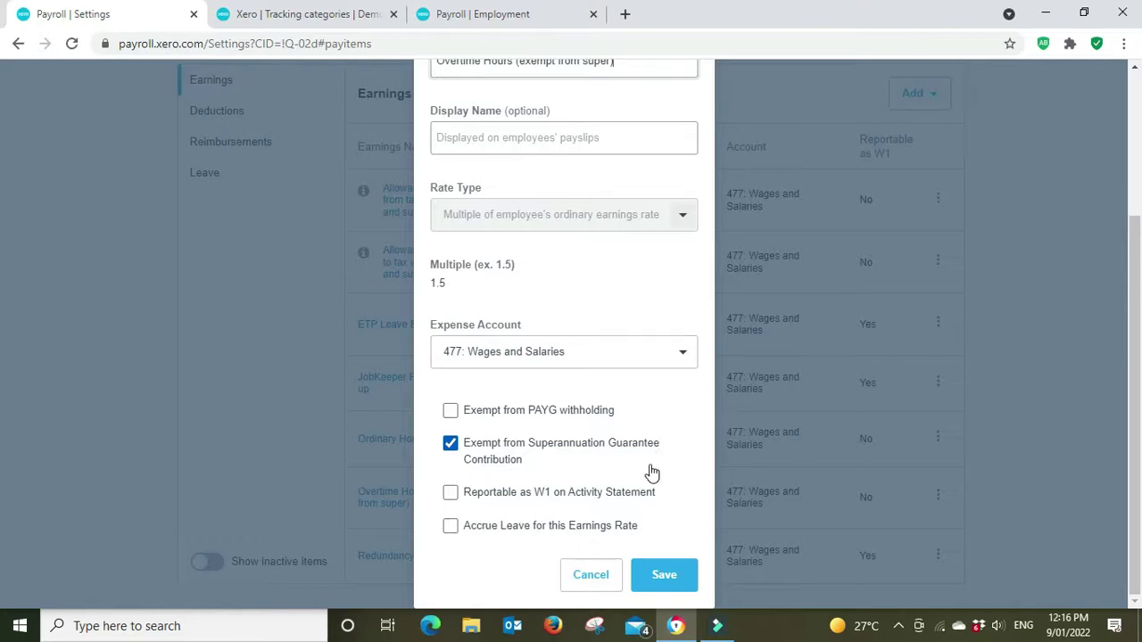
pyautogui.click(452, 494)
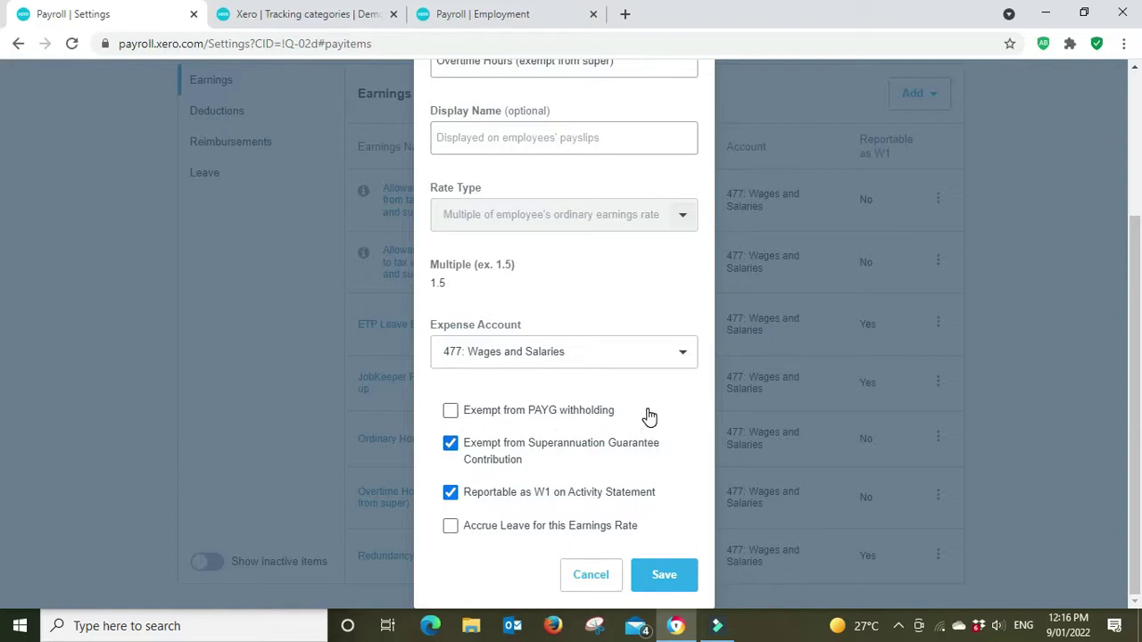
pyautogui.click(592, 578)
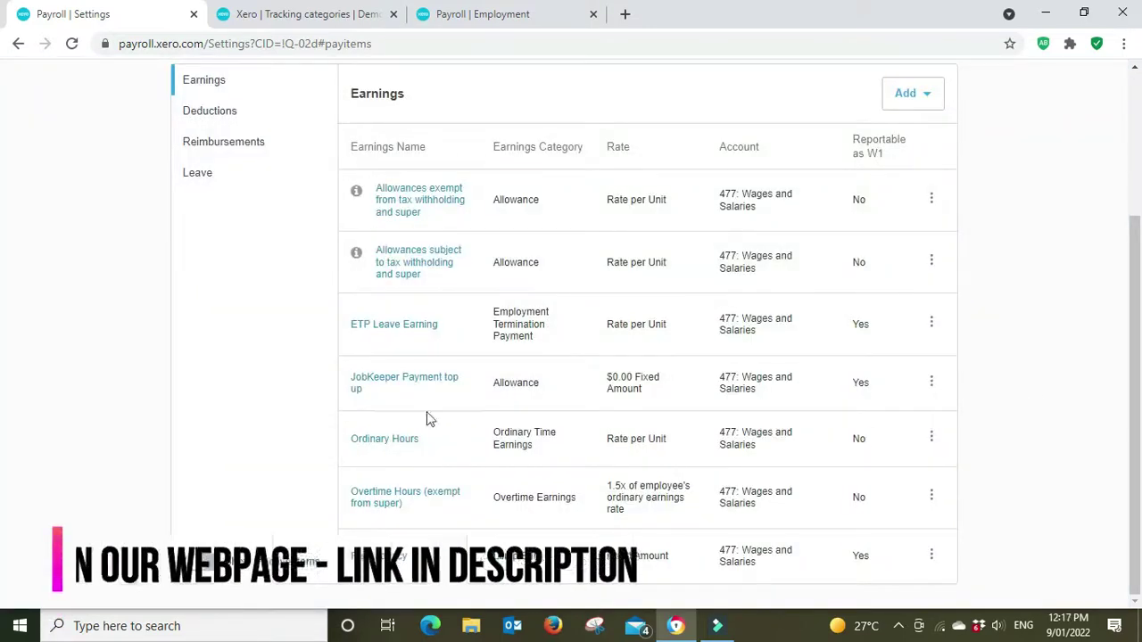
pyautogui.click(928, 441)
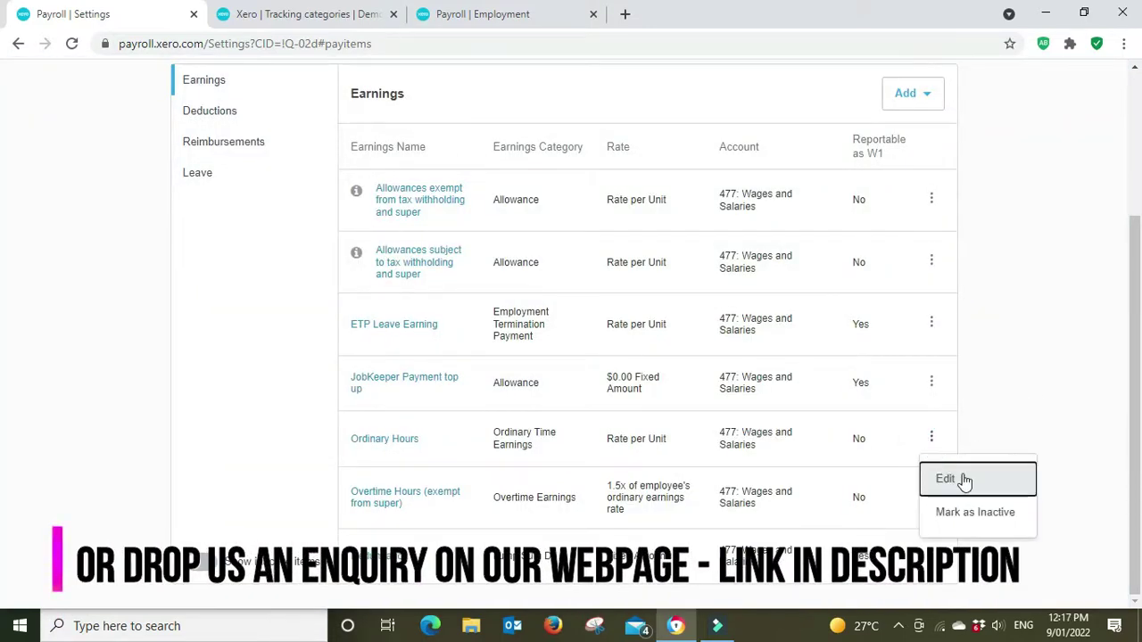
pyautogui.click(985, 476)
pyautogui.scroll(-1, 596, 278)
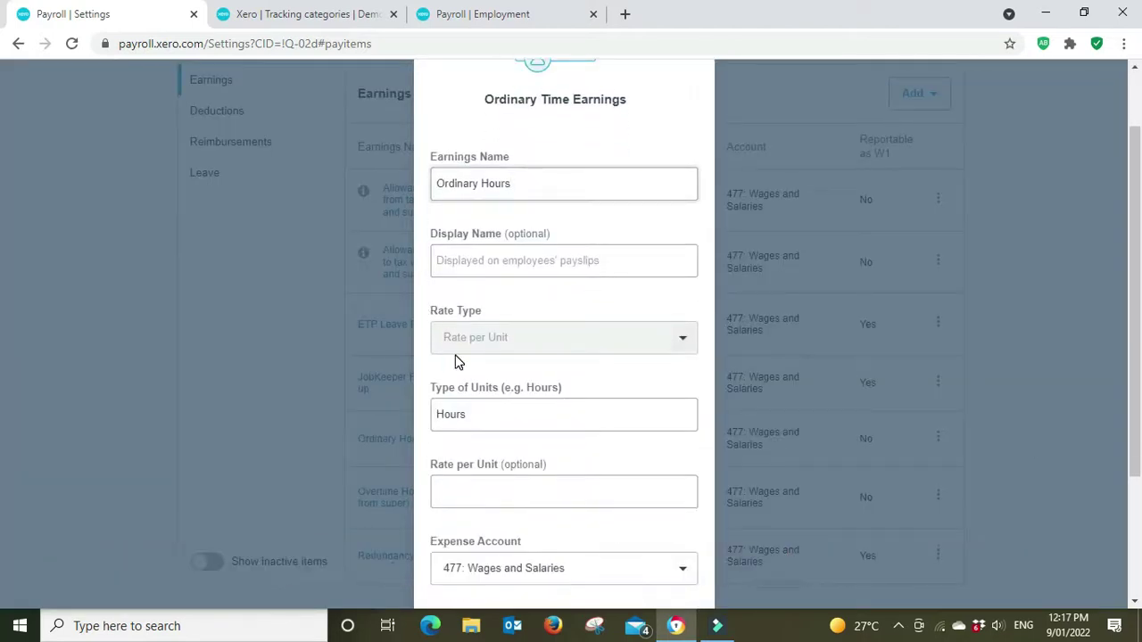
pyautogui.scroll(-1, 519, 439)
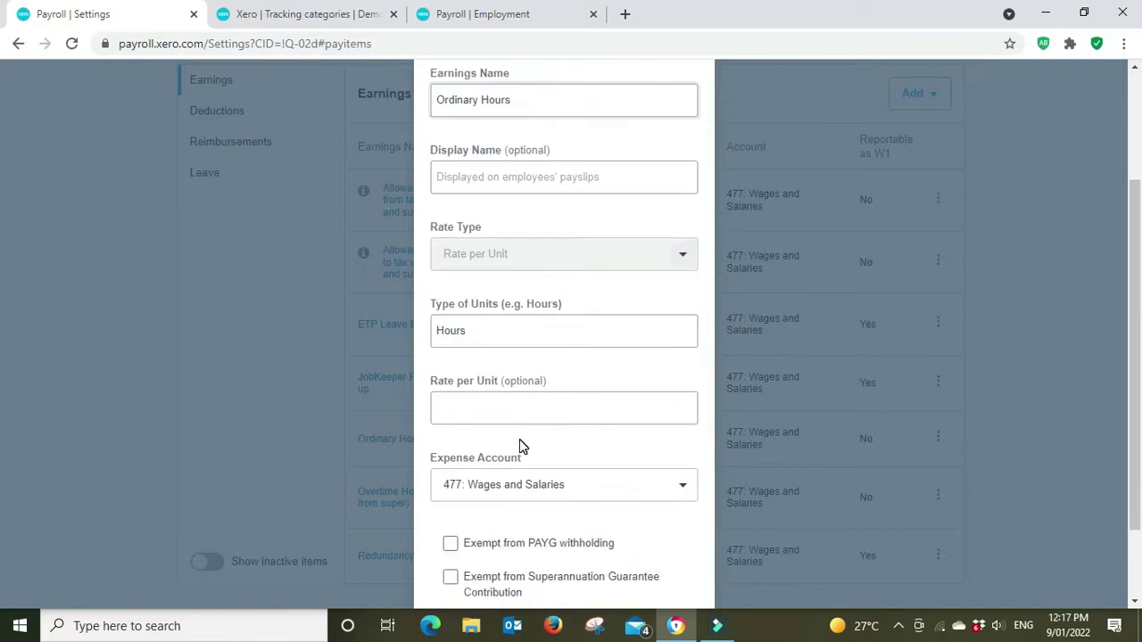
pyautogui.scroll(-1, 520, 439)
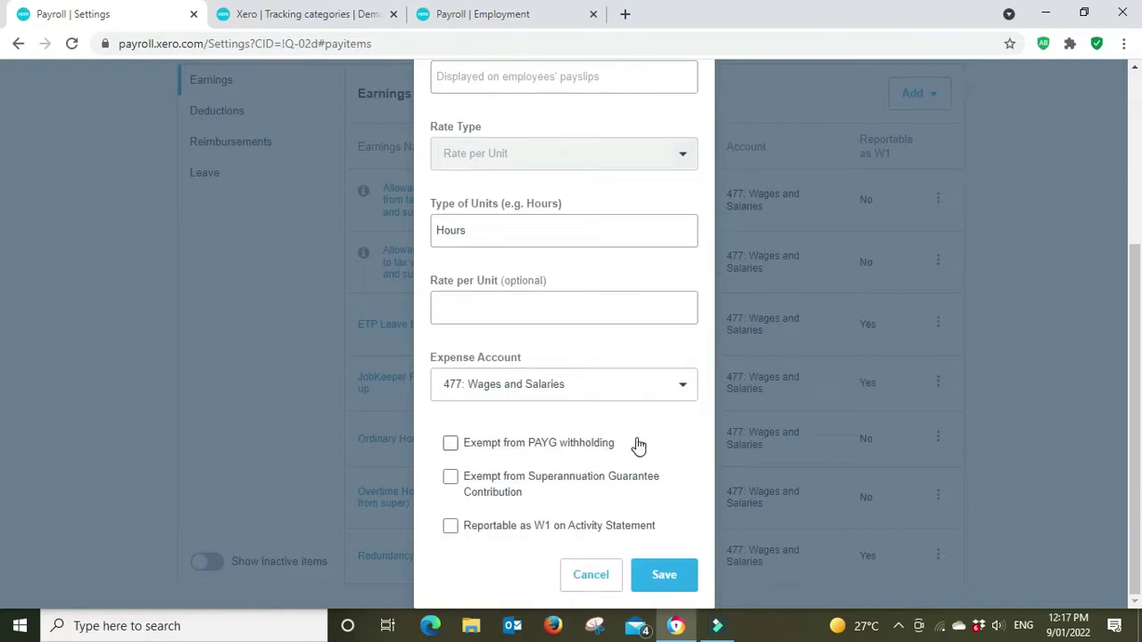
pyautogui.click(450, 527)
pyautogui.click(591, 581)
# Step: Browse Deductions and Reimbursements, ending on Leave with Annual Leave at 152.00 hours
pyautogui.scroll(3, 965, 446)
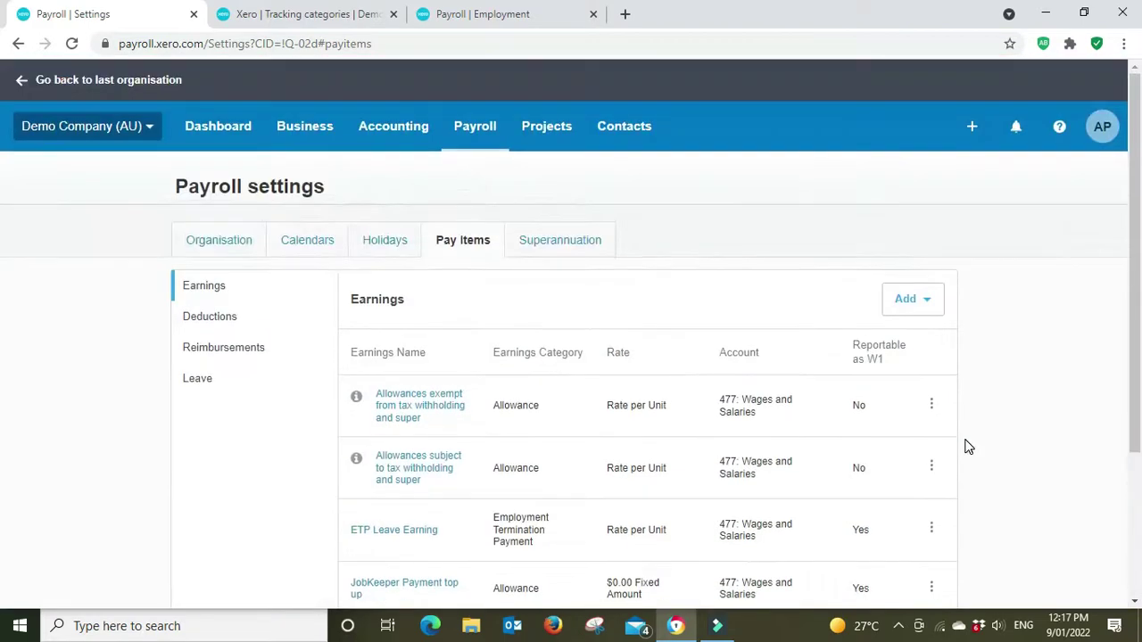
pyautogui.click(206, 323)
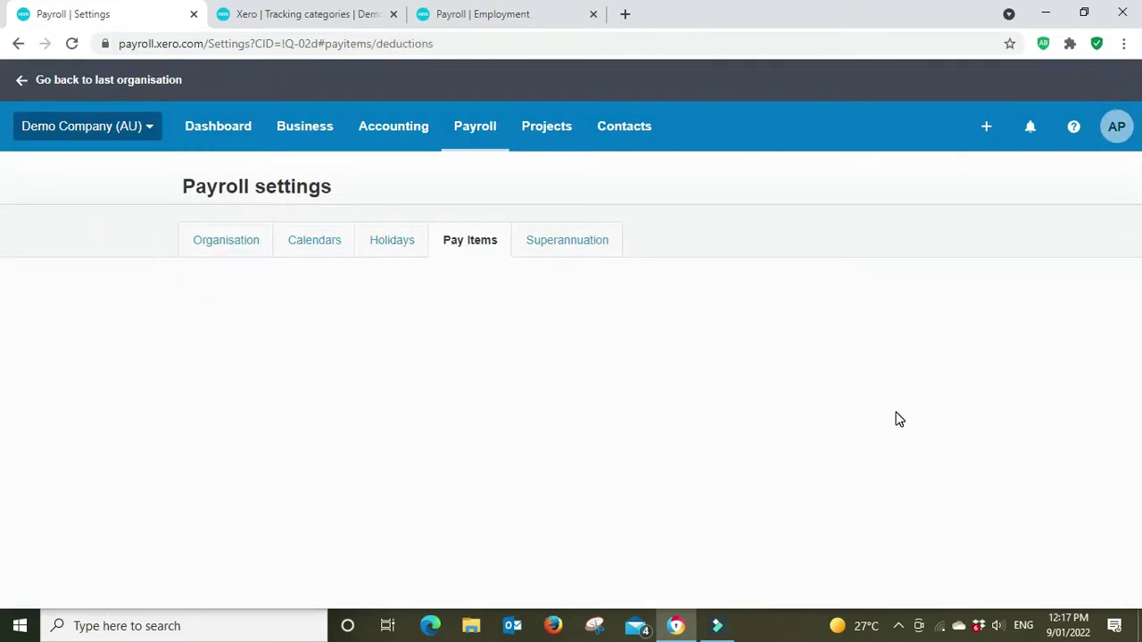
pyautogui.scroll(-2, 1070, 331)
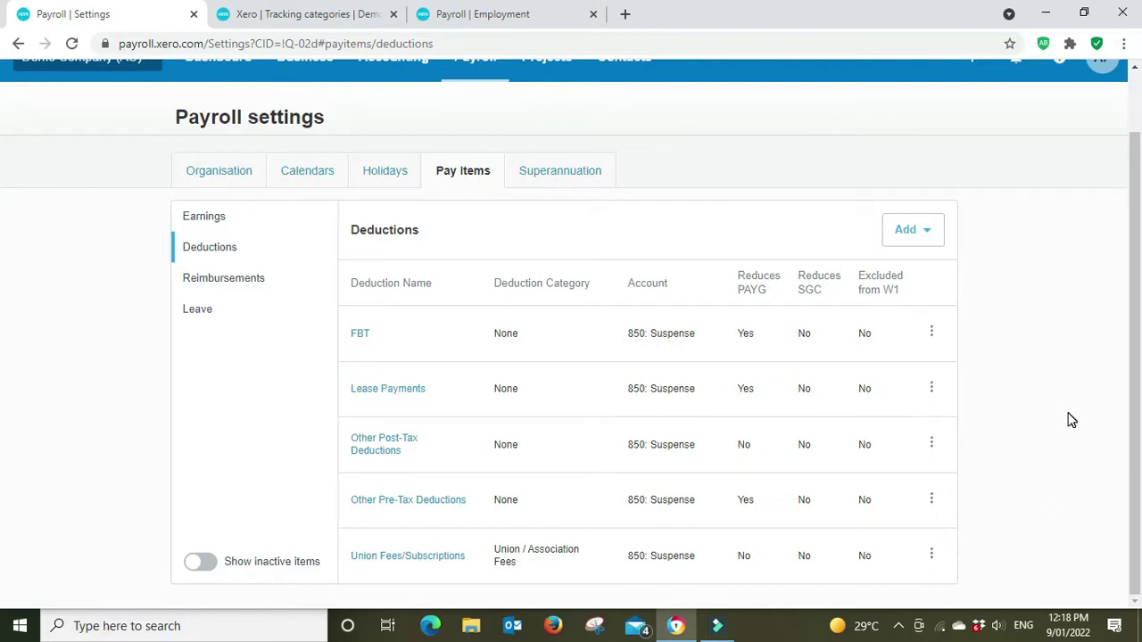
pyautogui.click(223, 278)
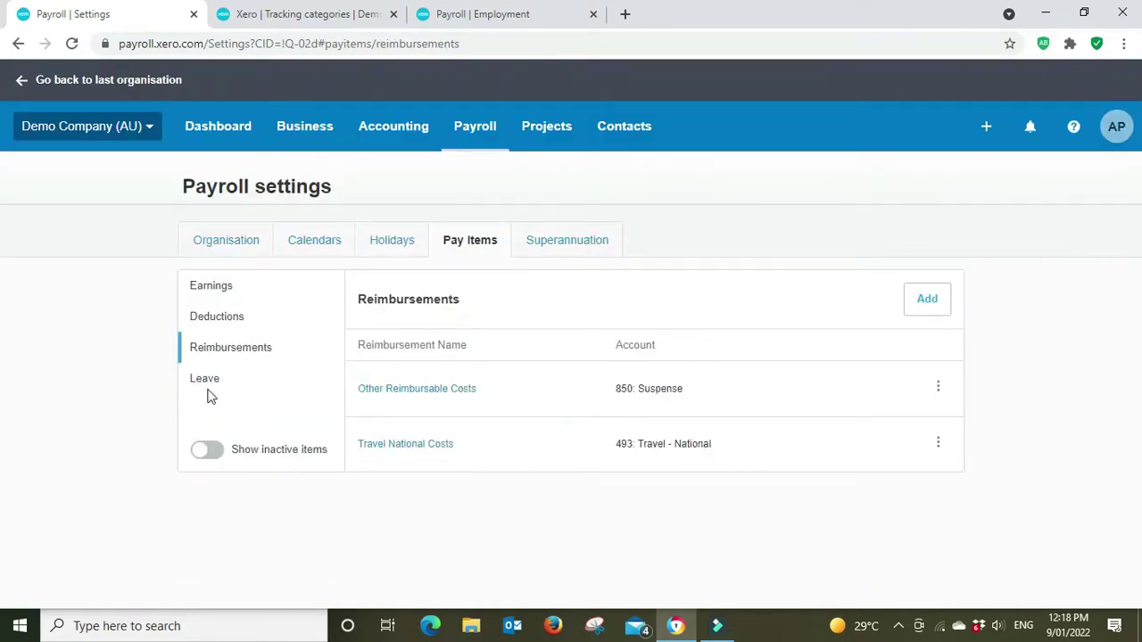
pyautogui.click(200, 381)
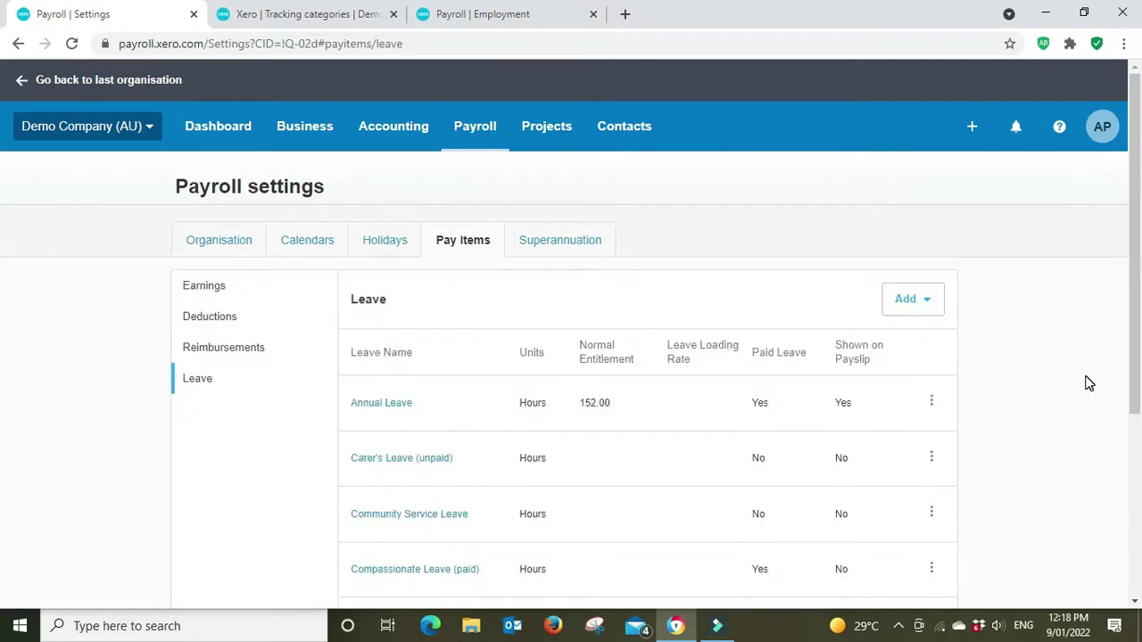
pyautogui.scroll(-2, 1088, 383)
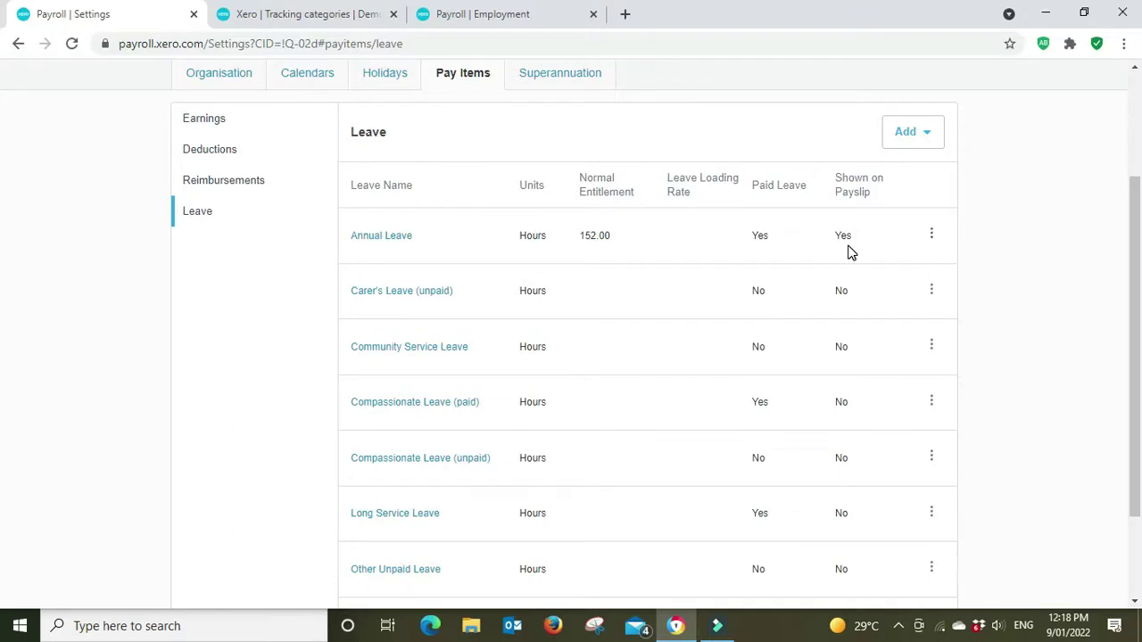
pyautogui.click(932, 235)
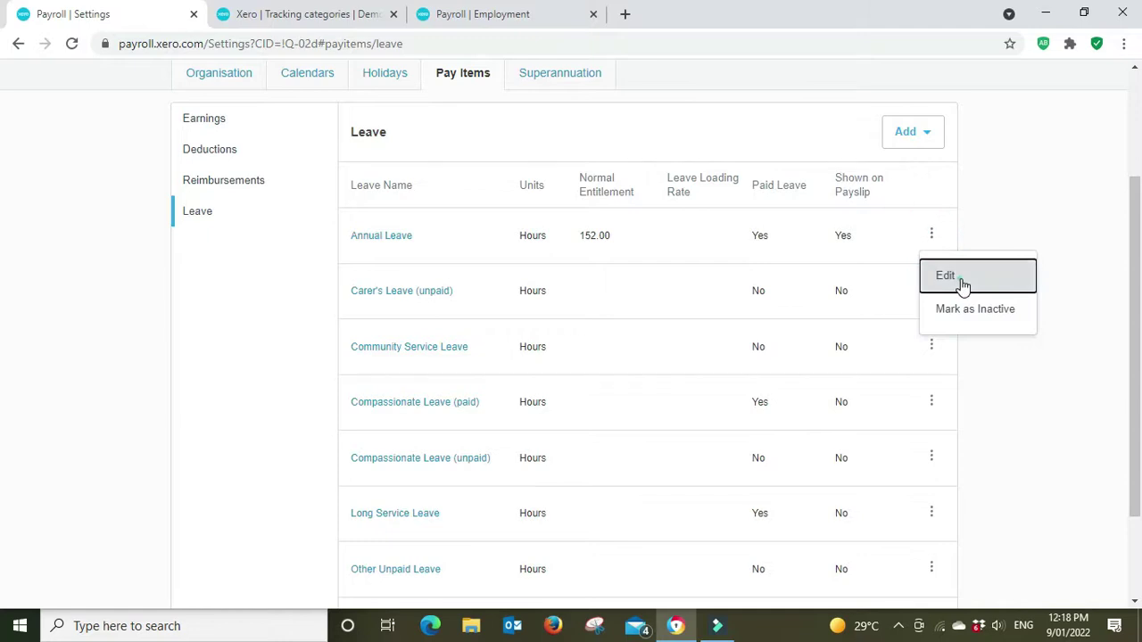
pyautogui.click(945, 277)
pyautogui.scroll(-2, 553, 375)
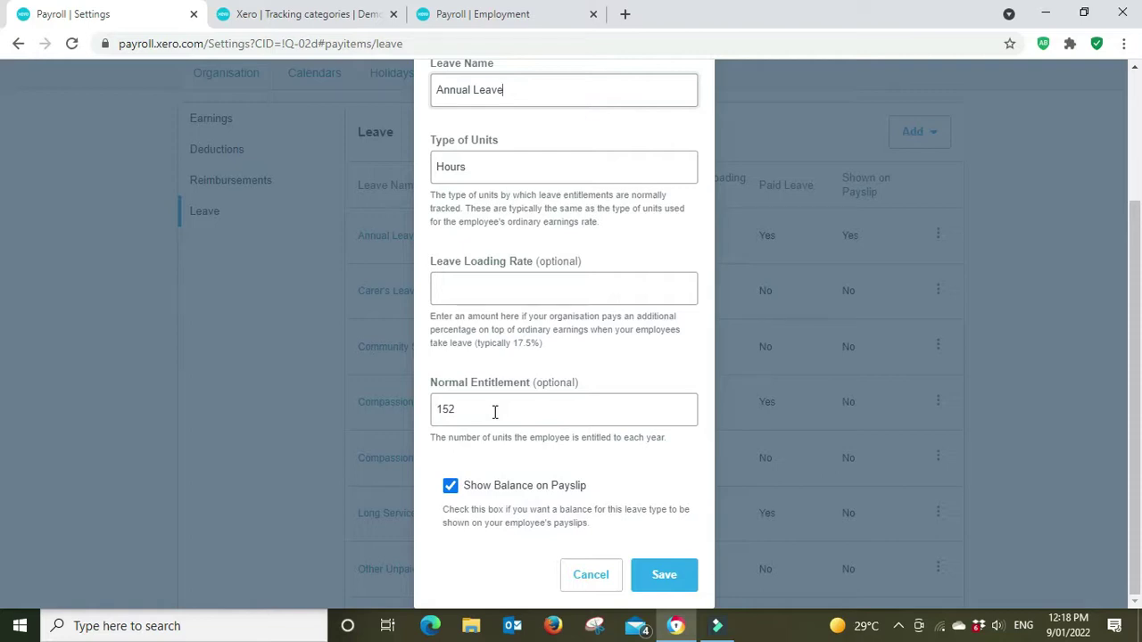
pyautogui.click(593, 580)
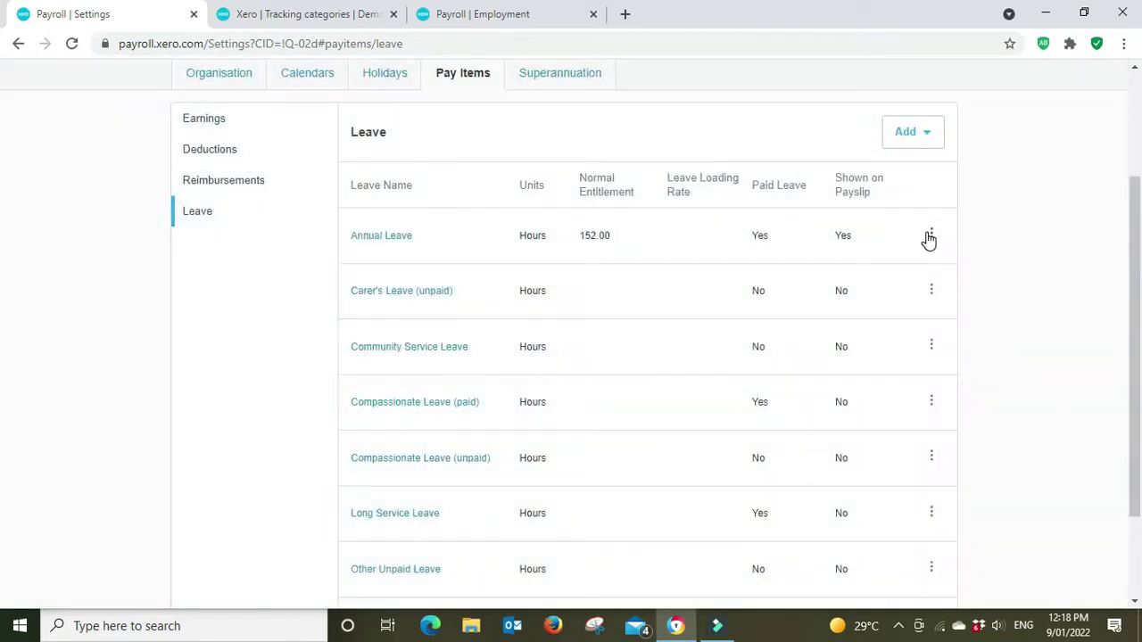
pyautogui.click(930, 237)
pyautogui.click(963, 275)
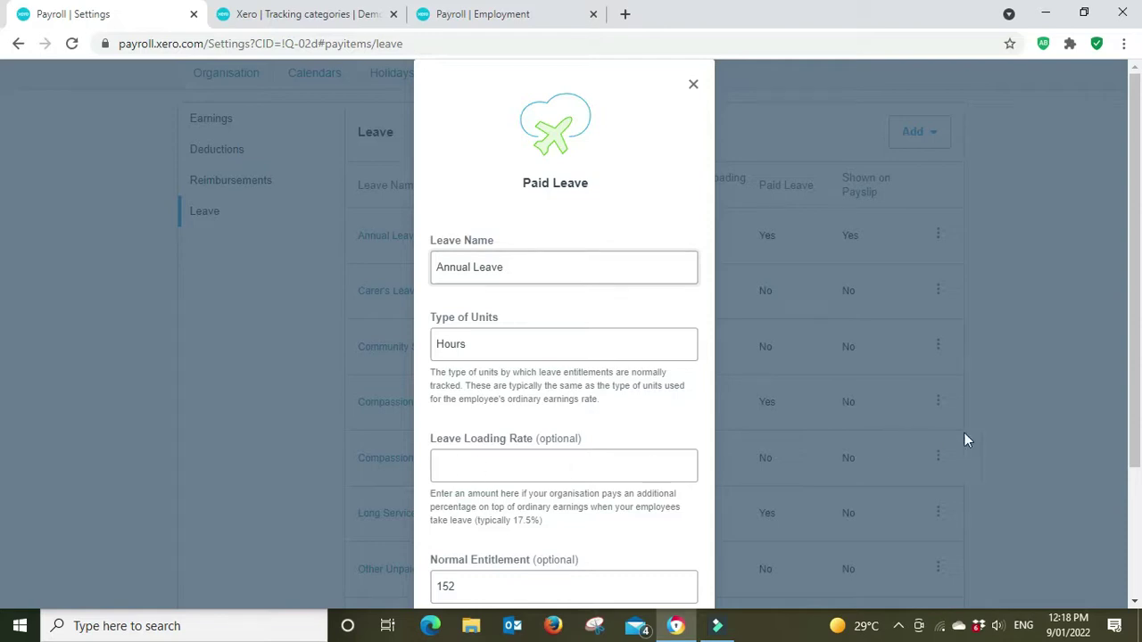
pyautogui.click(693, 85)
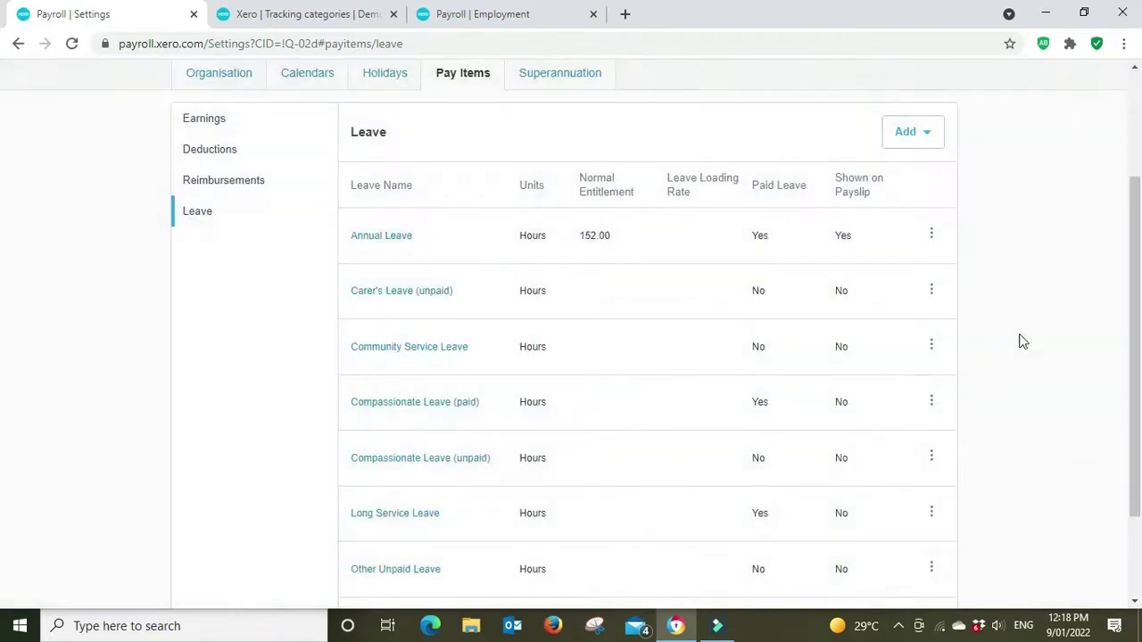
pyautogui.scroll(-3, 1023, 342)
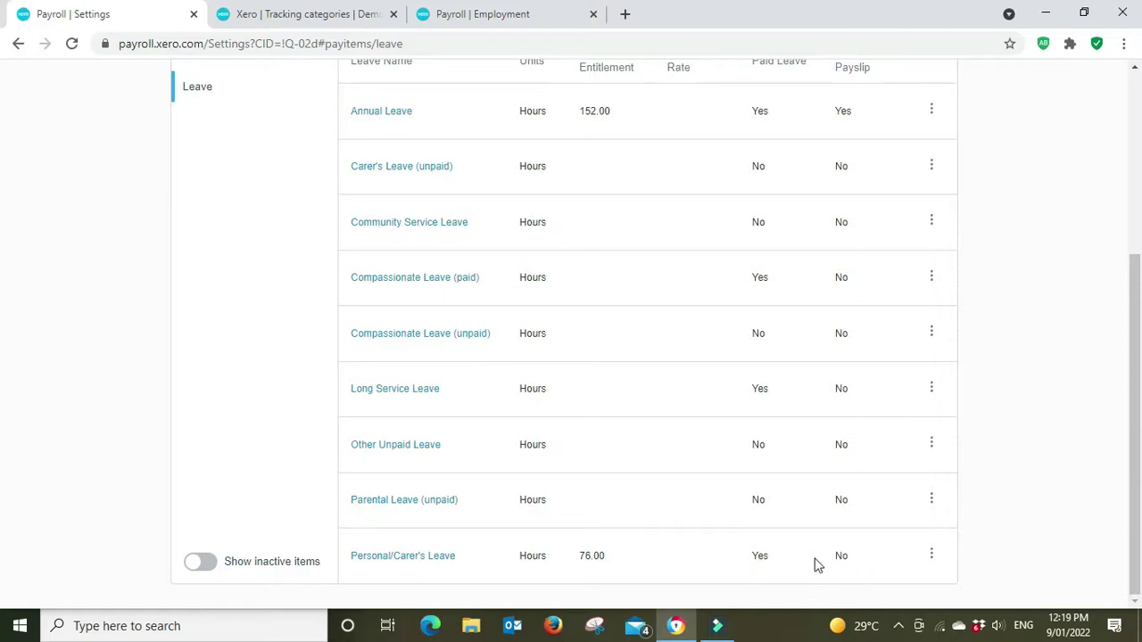
pyautogui.moveTo(814, 565); pyautogui.dragTo(895, 566)
pyautogui.click(932, 554)
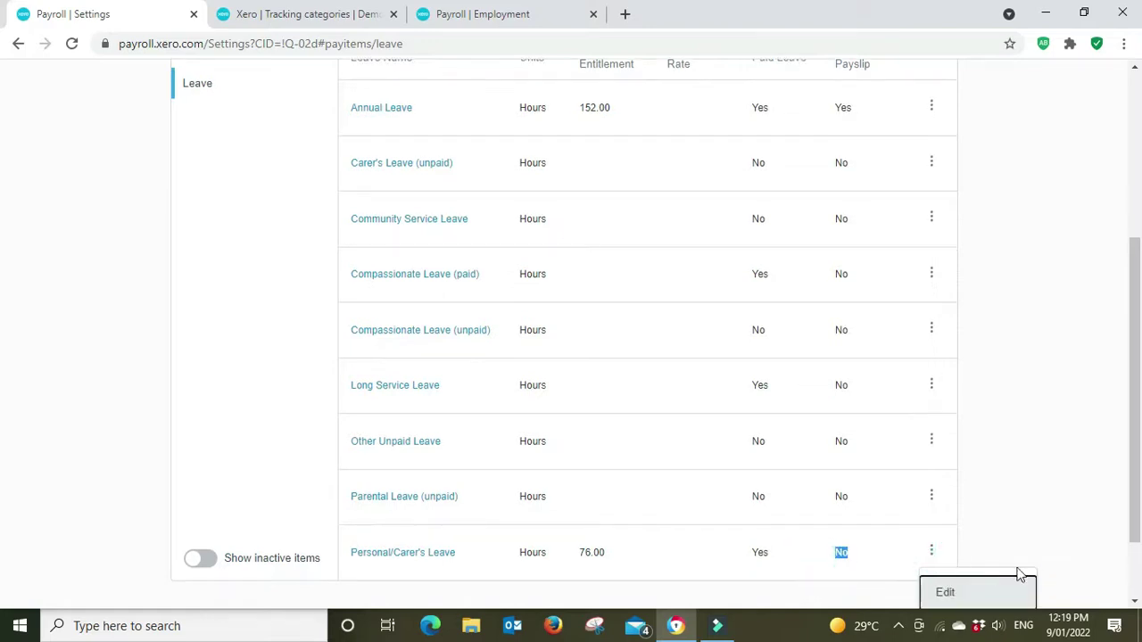
pyautogui.click(947, 594)
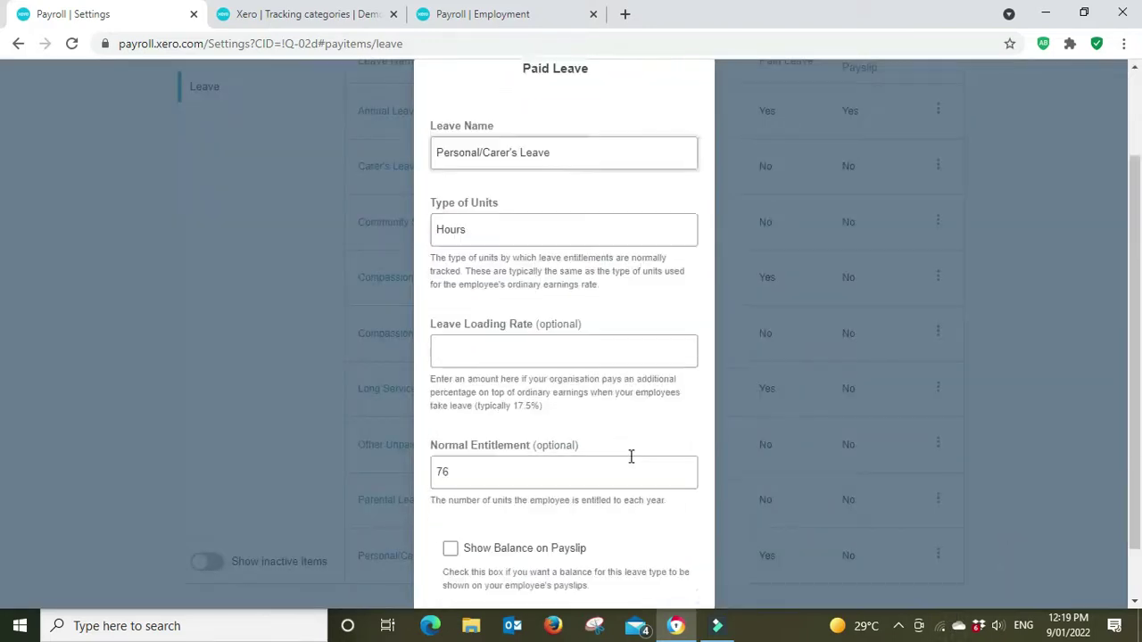
pyautogui.scroll(-1, 630, 457)
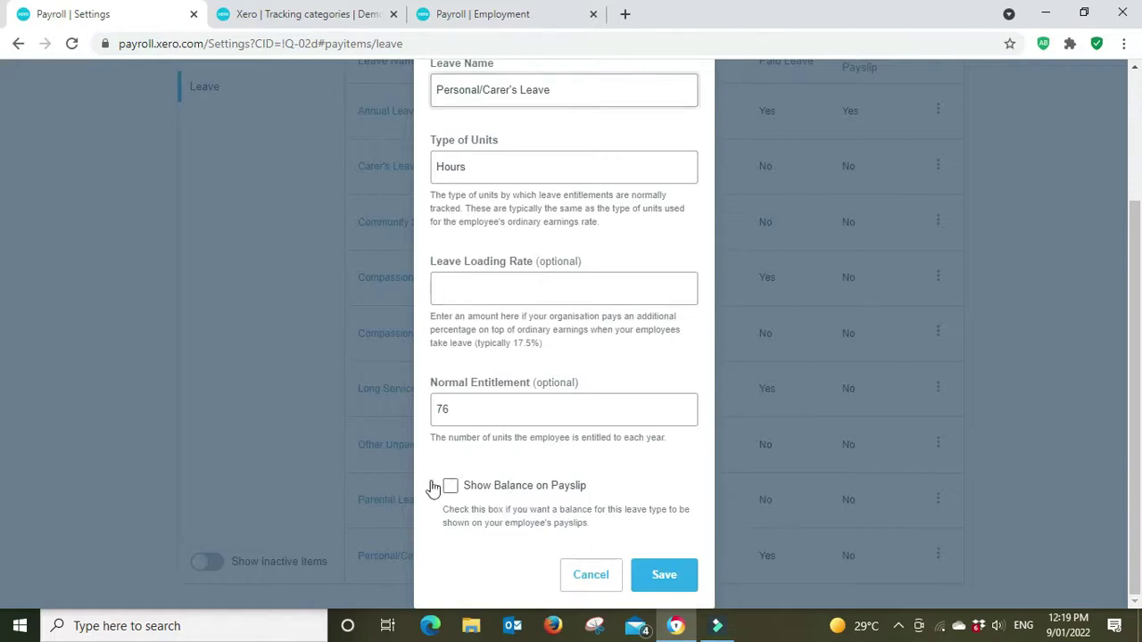
pyautogui.click(606, 582)
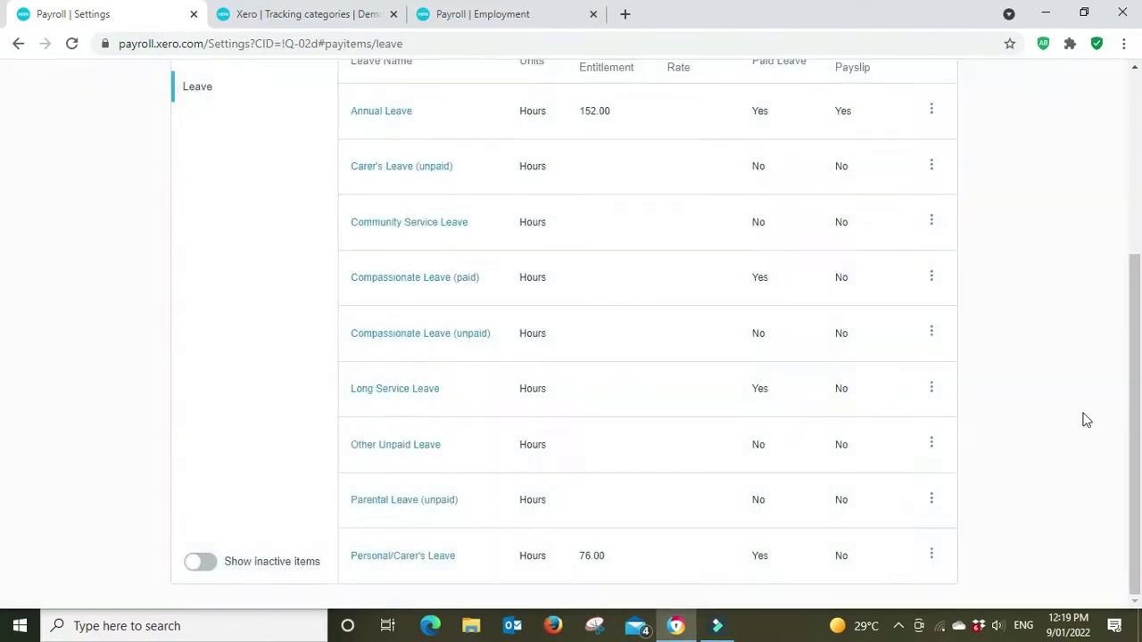
pyautogui.scroll(3, 1062, 391)
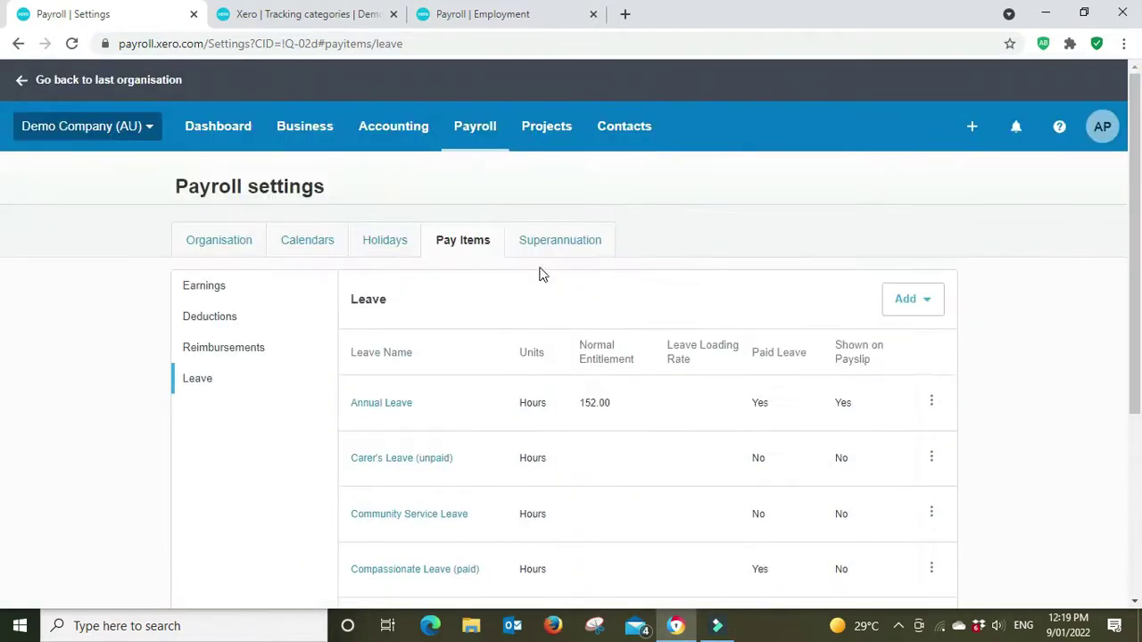
# Step: Check the two payroll superannuation funds, then return to the employee's Employment details
pyautogui.click(562, 246)
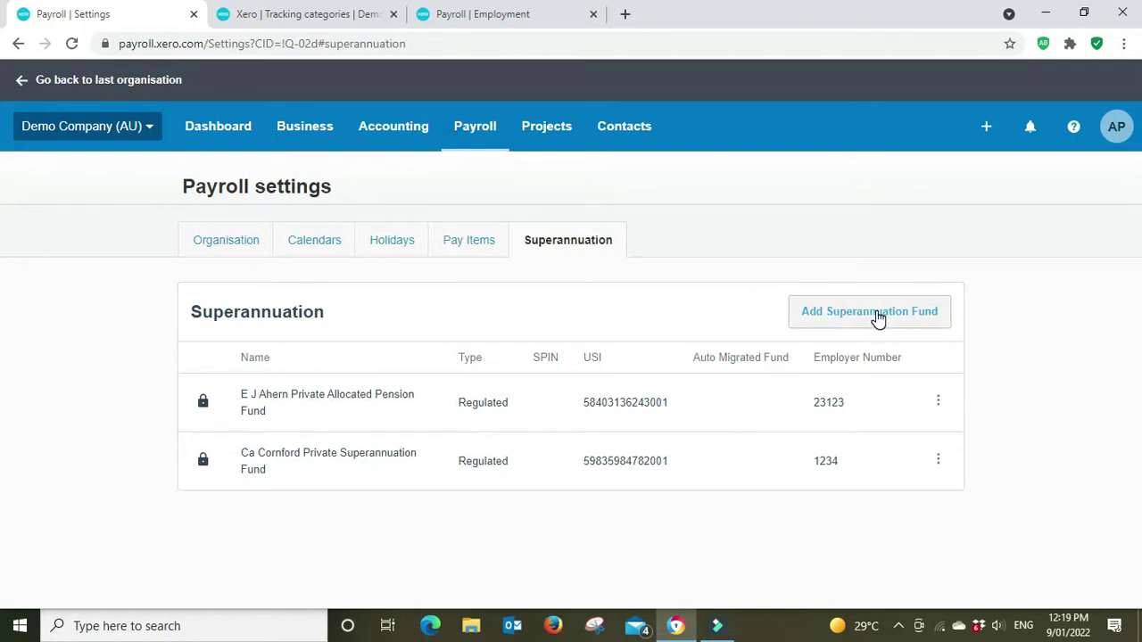
pyautogui.click(500, 13)
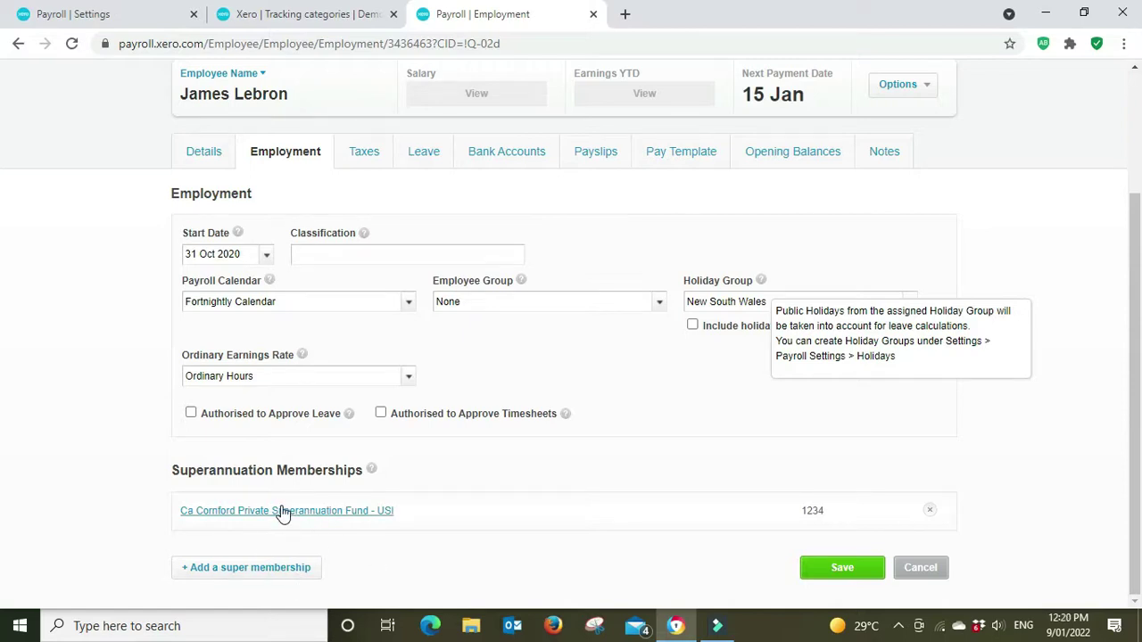
# Step: Start a super membership for the employee, browse the Fund list, then cancel without adding one
pyautogui.click(249, 571)
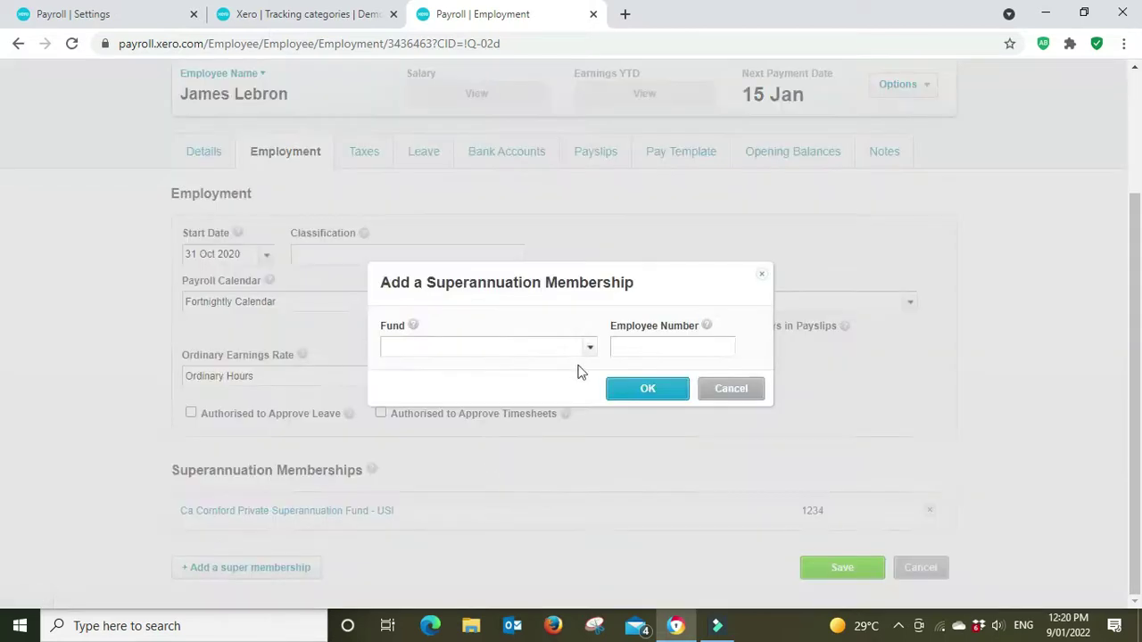
pyautogui.click(588, 350)
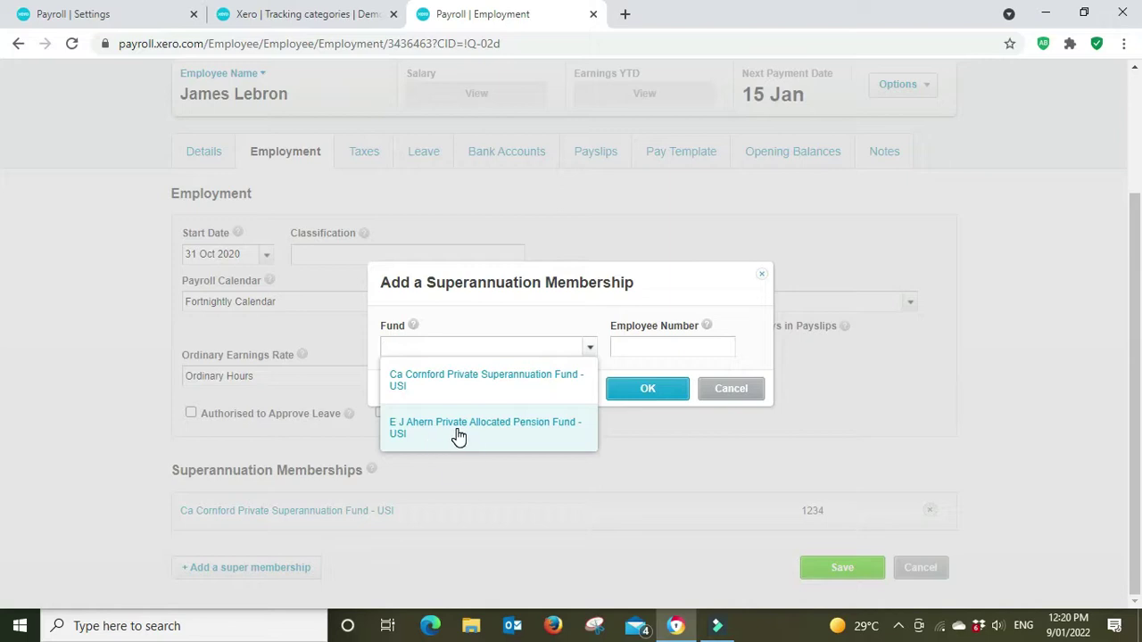
pyautogui.click(757, 307)
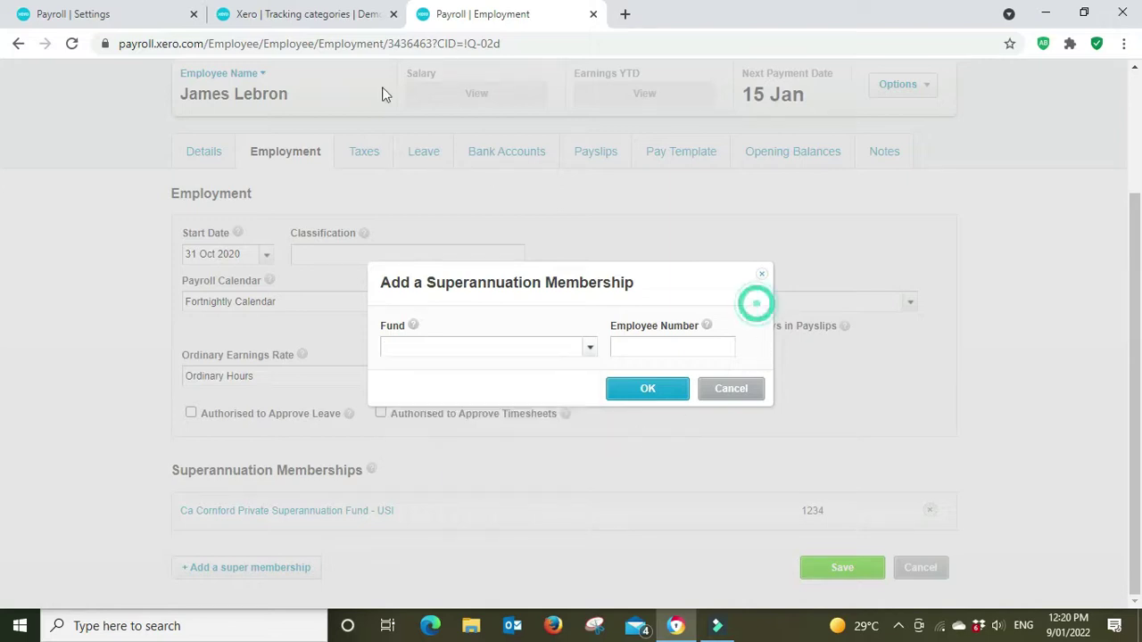
pyautogui.click(113, 11)
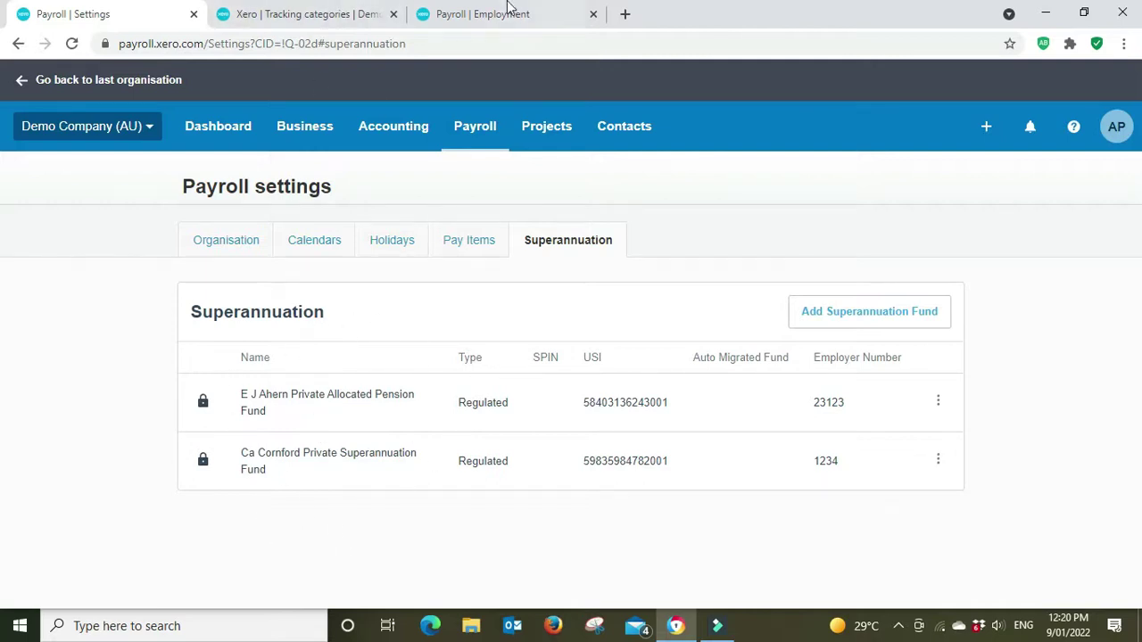
pyautogui.click(451, 10)
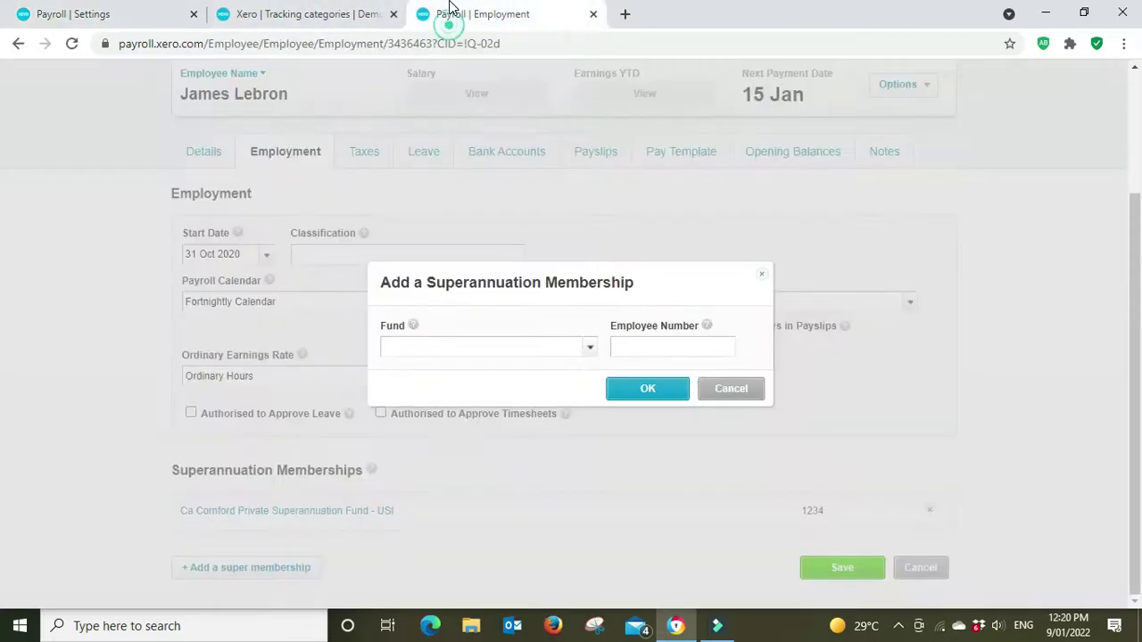
pyautogui.click(731, 390)
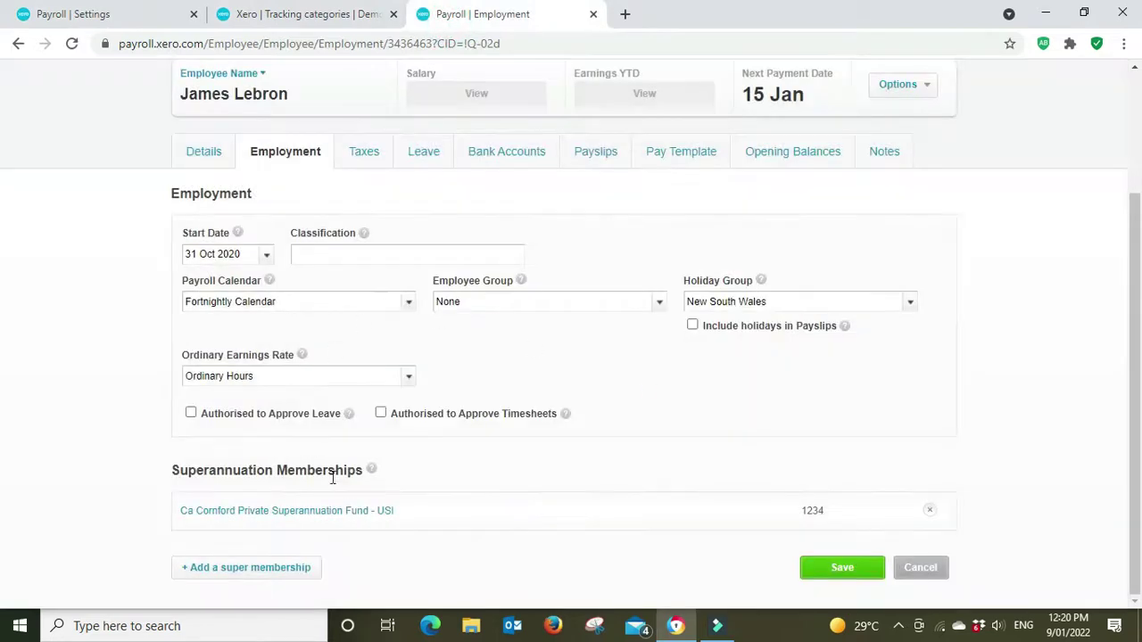
pyautogui.click(102, 15)
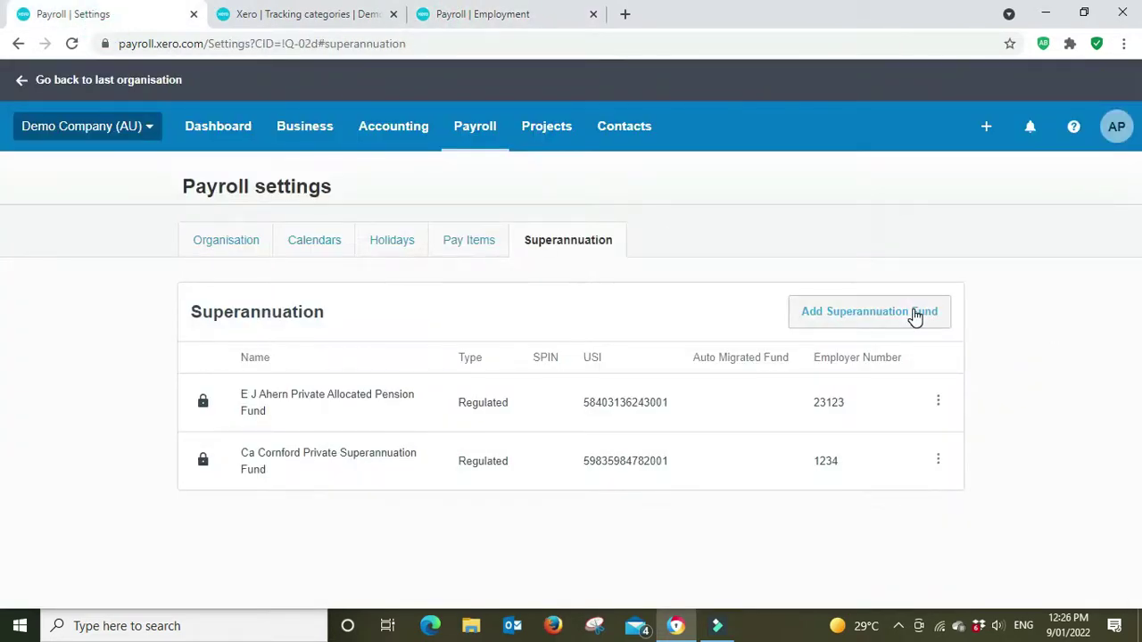
# Step: Preview adding Rest Super as a Regulated Superannuation Fund, then close the form unsaved
pyautogui.click(915, 314)
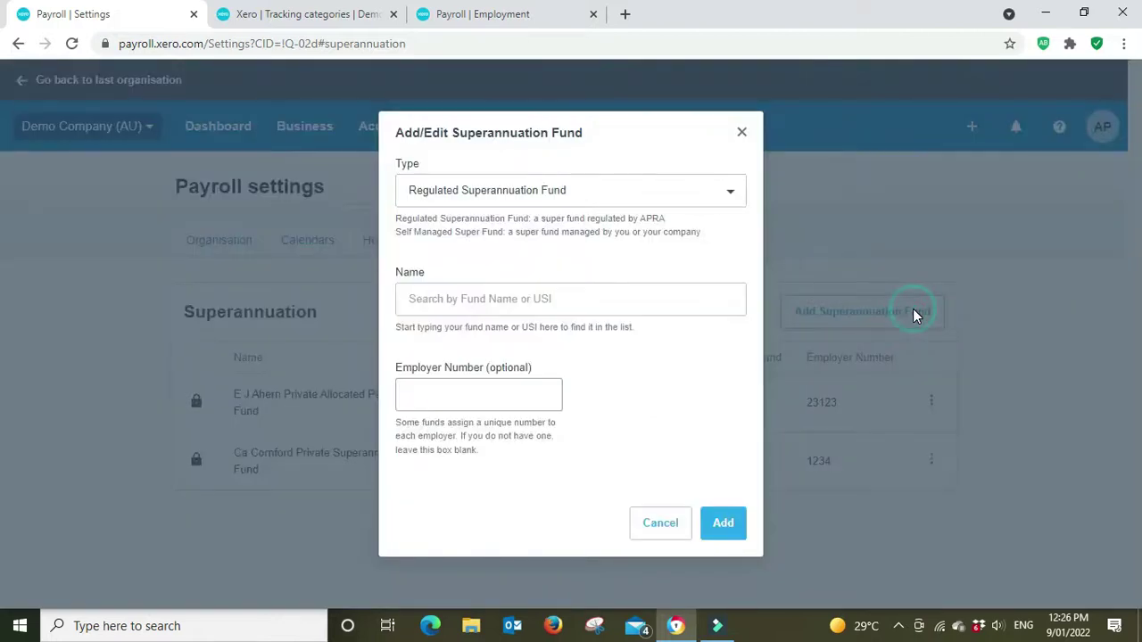
pyautogui.click(731, 196)
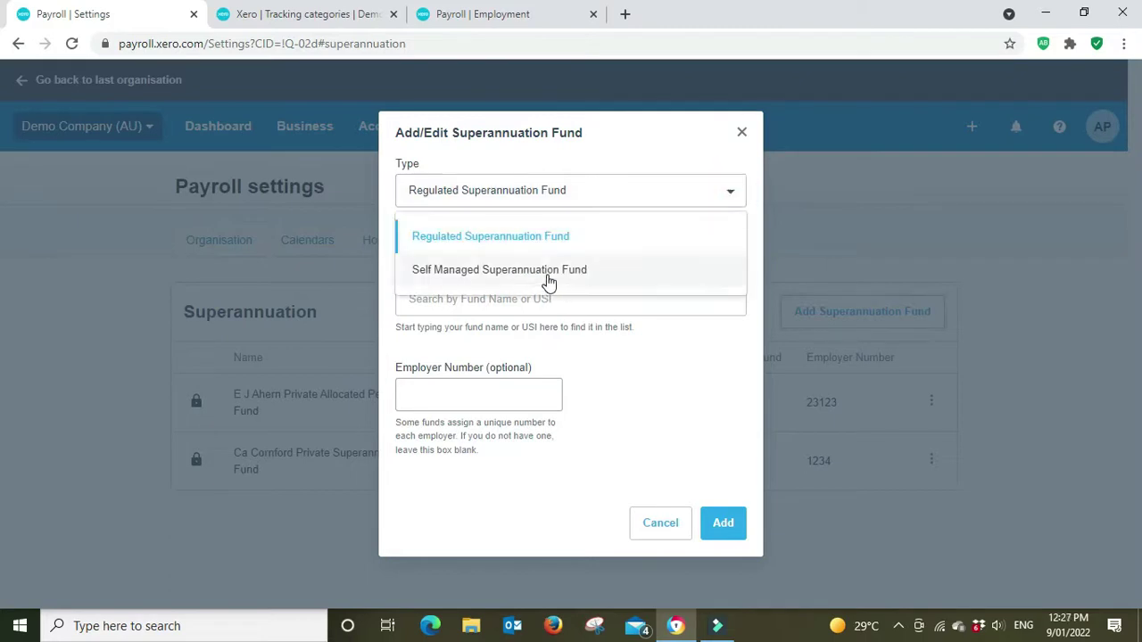
pyautogui.click(540, 236)
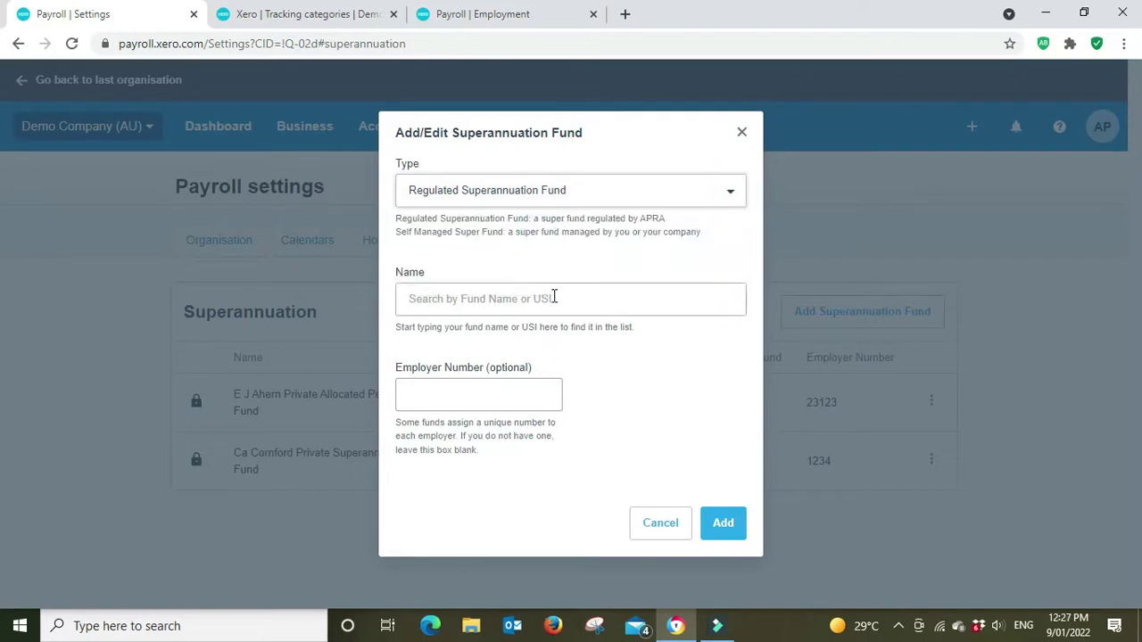
pyautogui.click(484, 298)
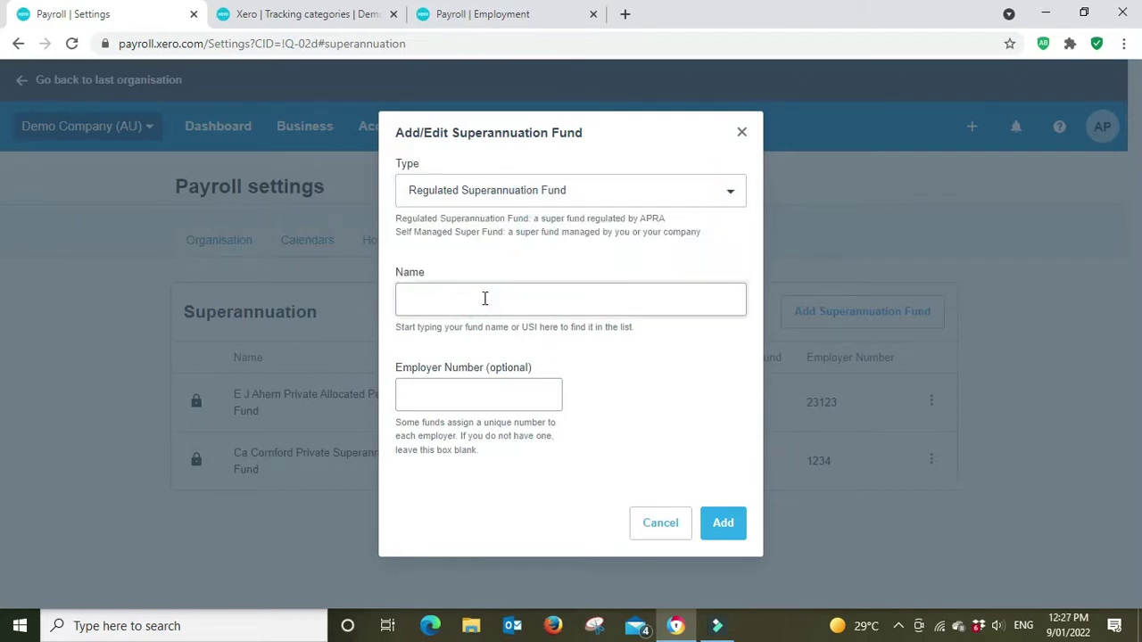
pyautogui.write('rest')
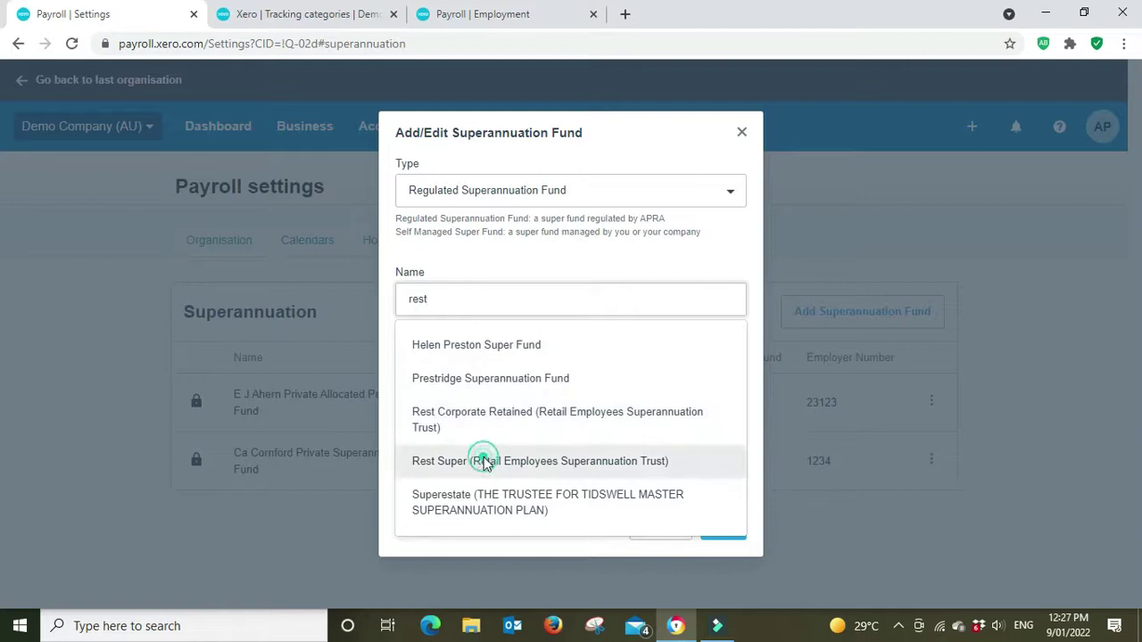
pyautogui.click(482, 461)
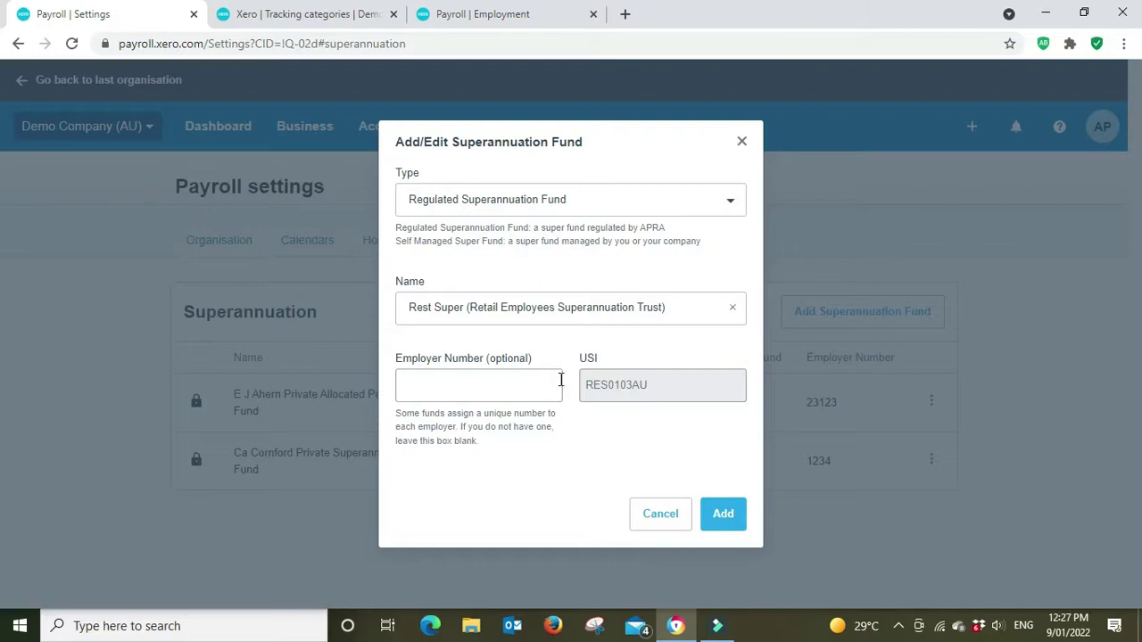
pyautogui.click(395, 381)
pyautogui.click(656, 515)
pyautogui.click(507, 11)
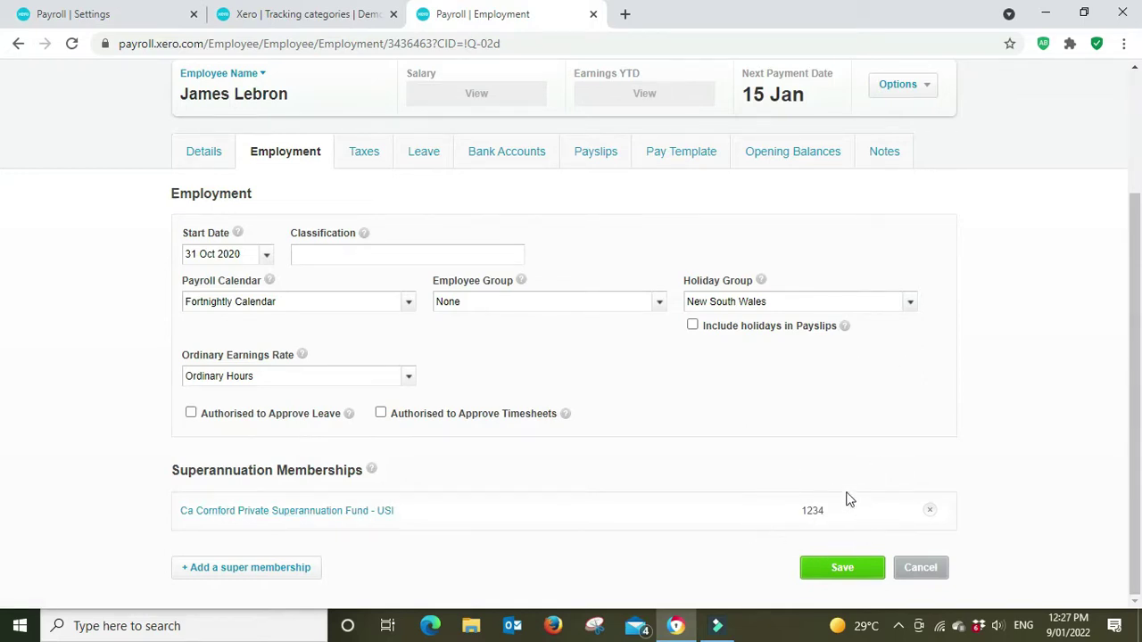
# Step: Switch back to the Payroll settings Superannuation funds list with Ctrl+Tab
pyautogui.hotkey('ctrl', 'Tab')
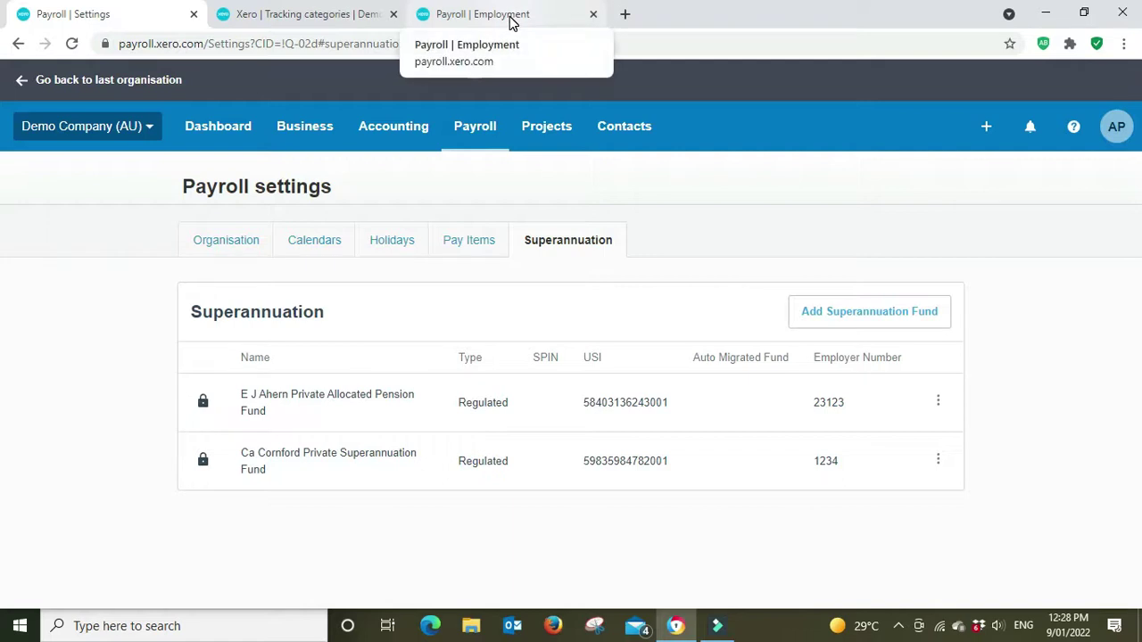
pyautogui.click(511, 20)
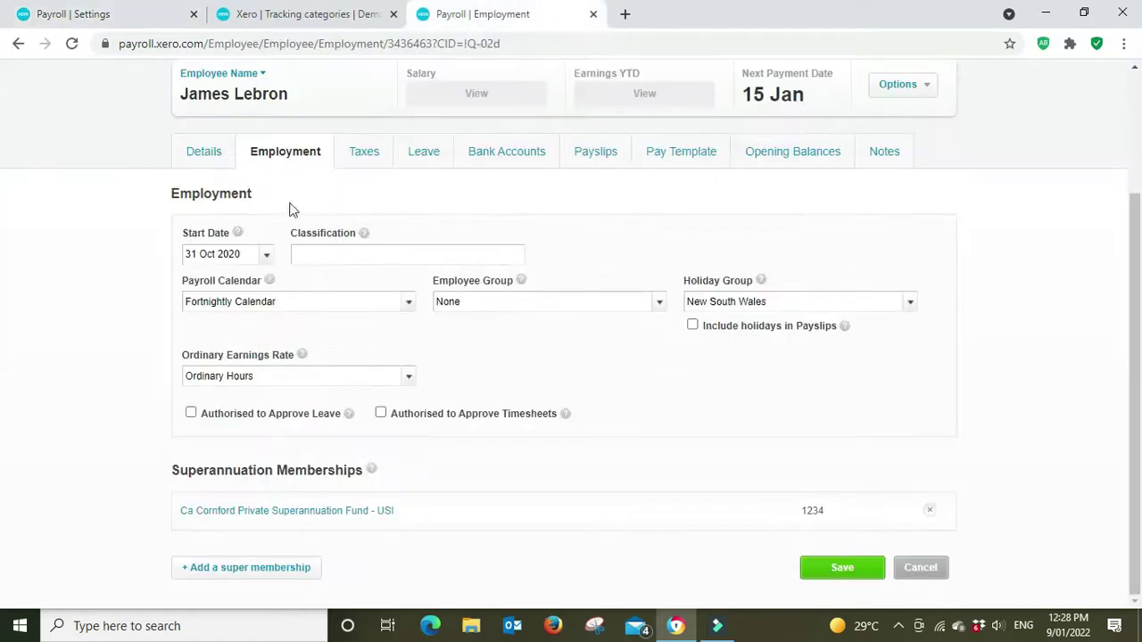
pyautogui.scroll(2, 461, 192)
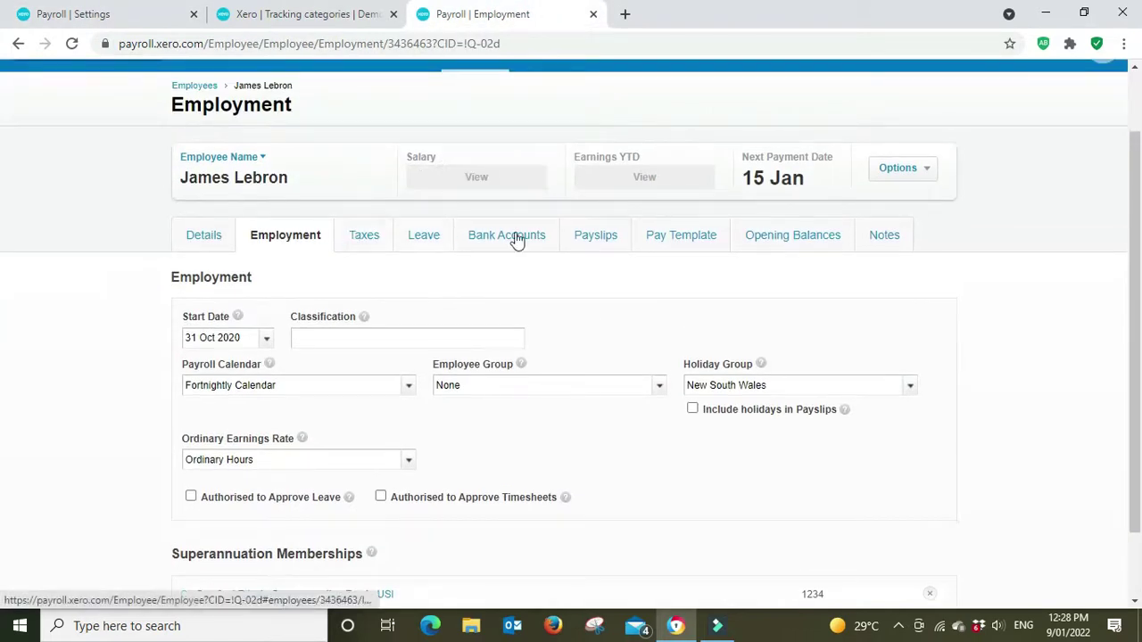
pyautogui.click(179, 14)
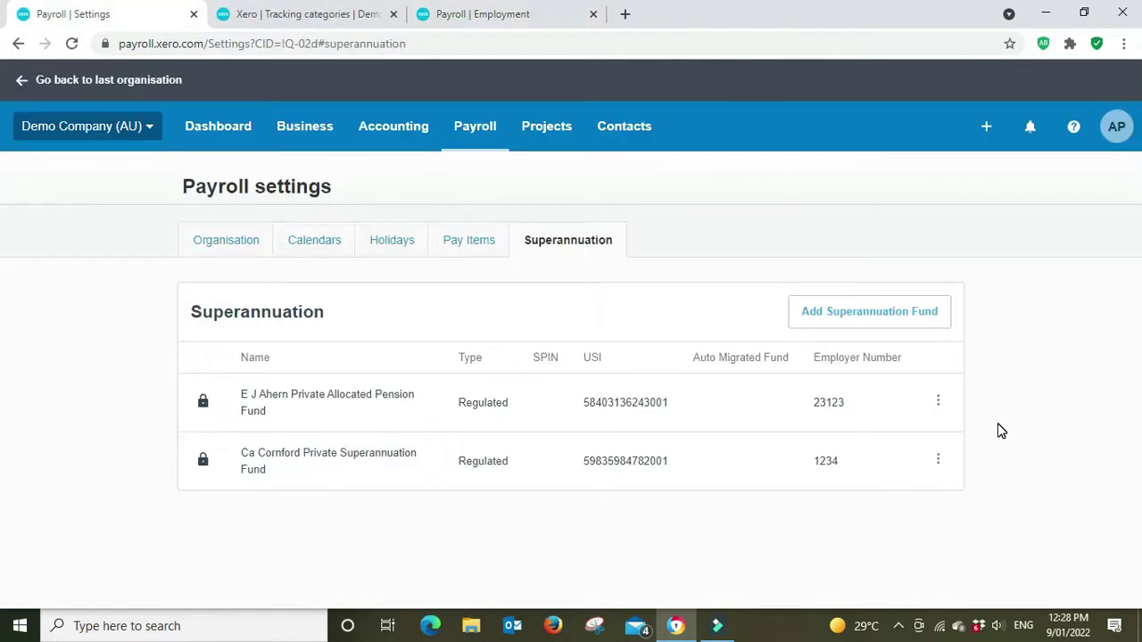